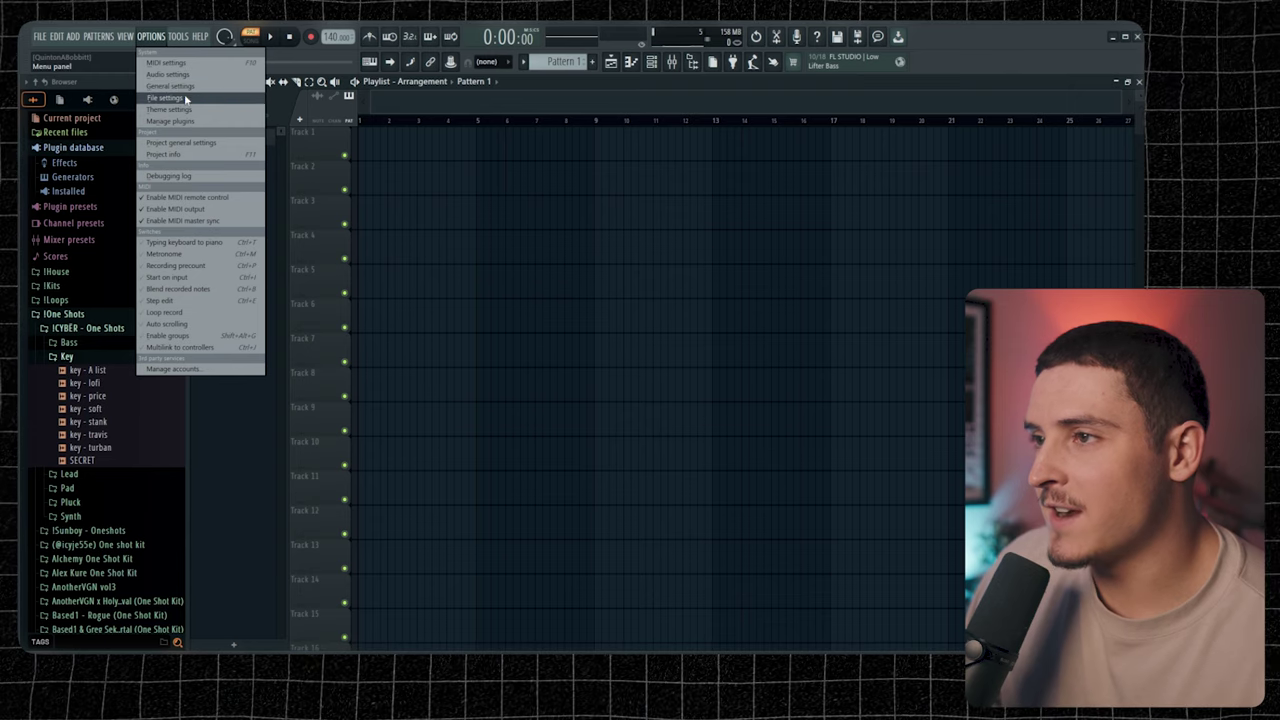
Keep Focusrite USB ASIO as the audio device and confirm its 64-sample buffer in the ASIO panel
click(167, 74)
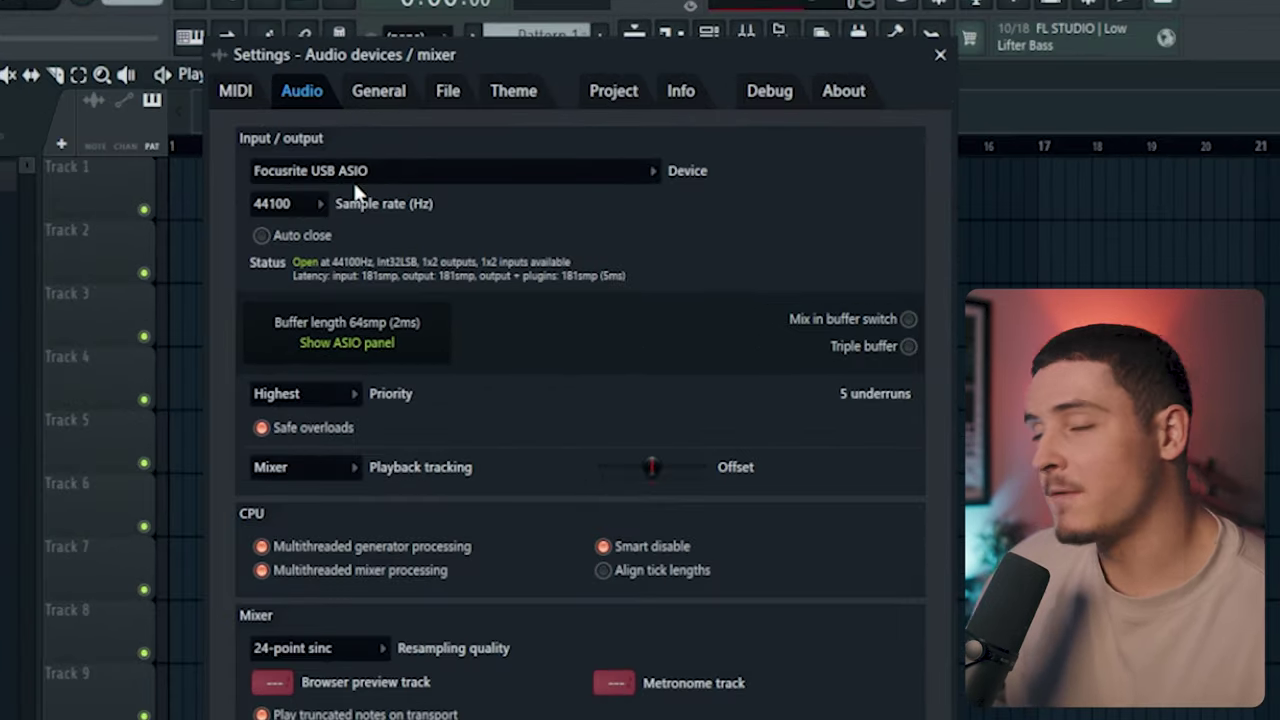
click(360, 190)
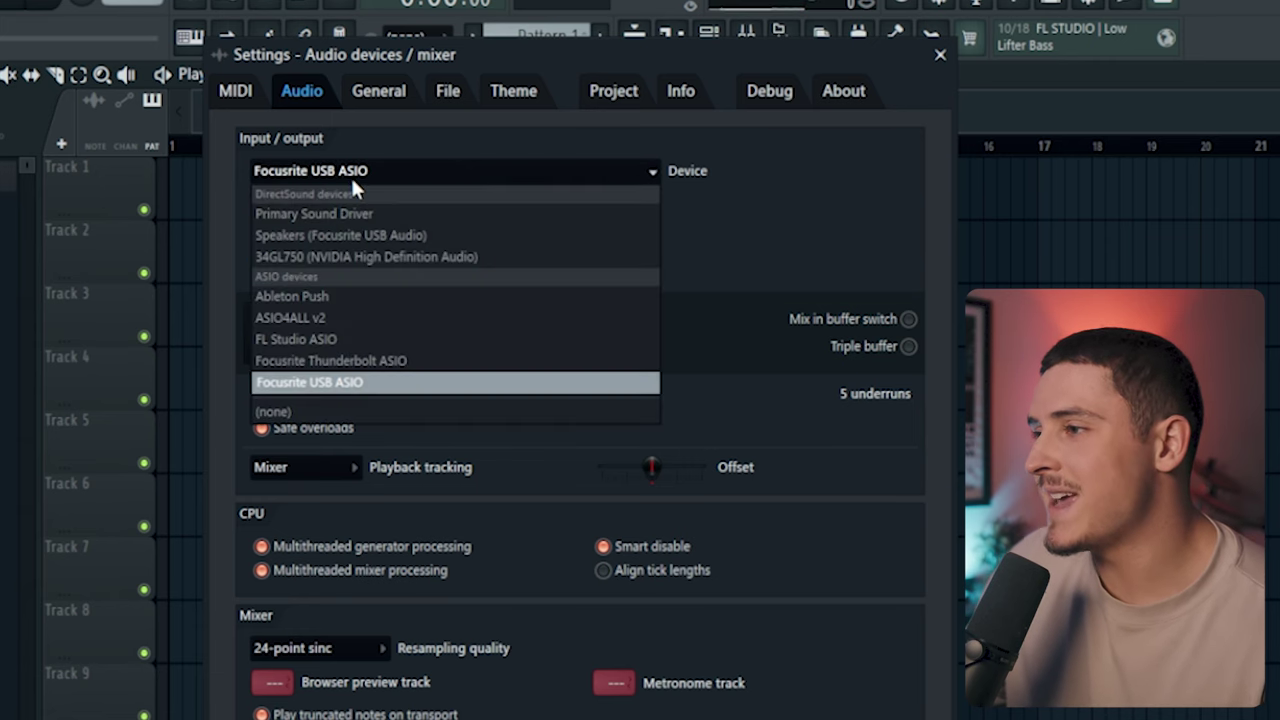
click(340, 378)
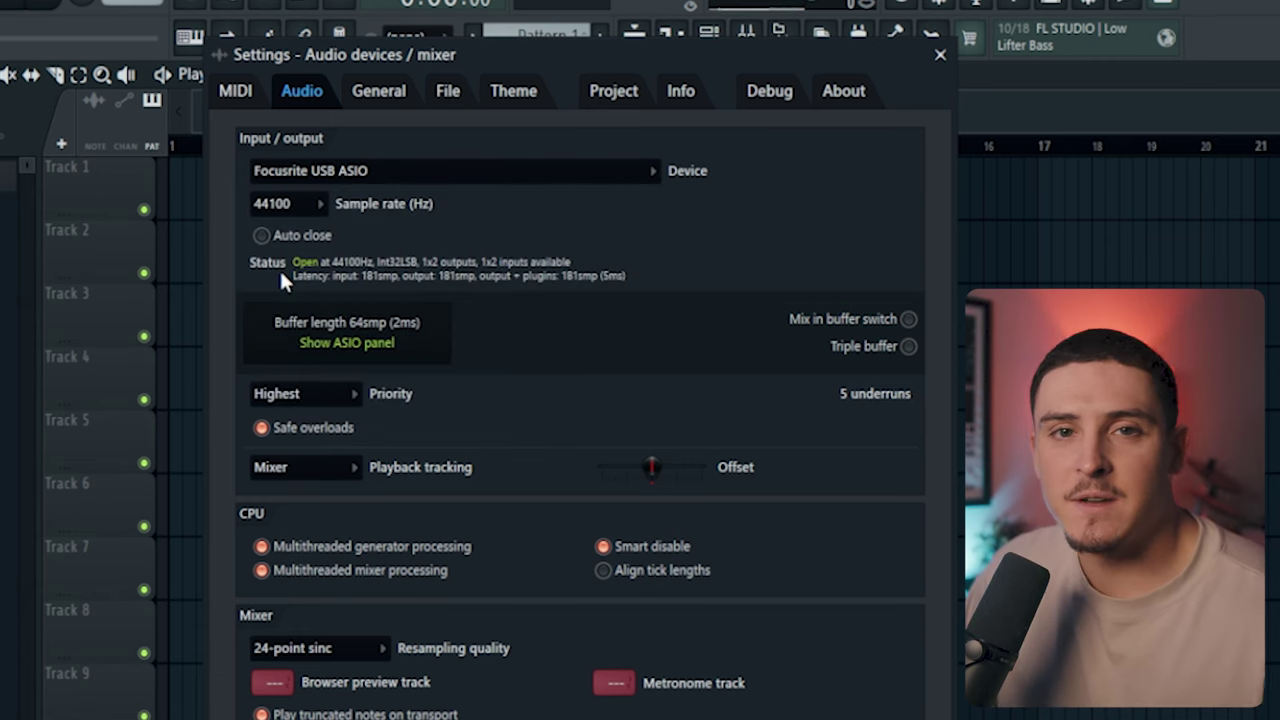
click(358, 343)
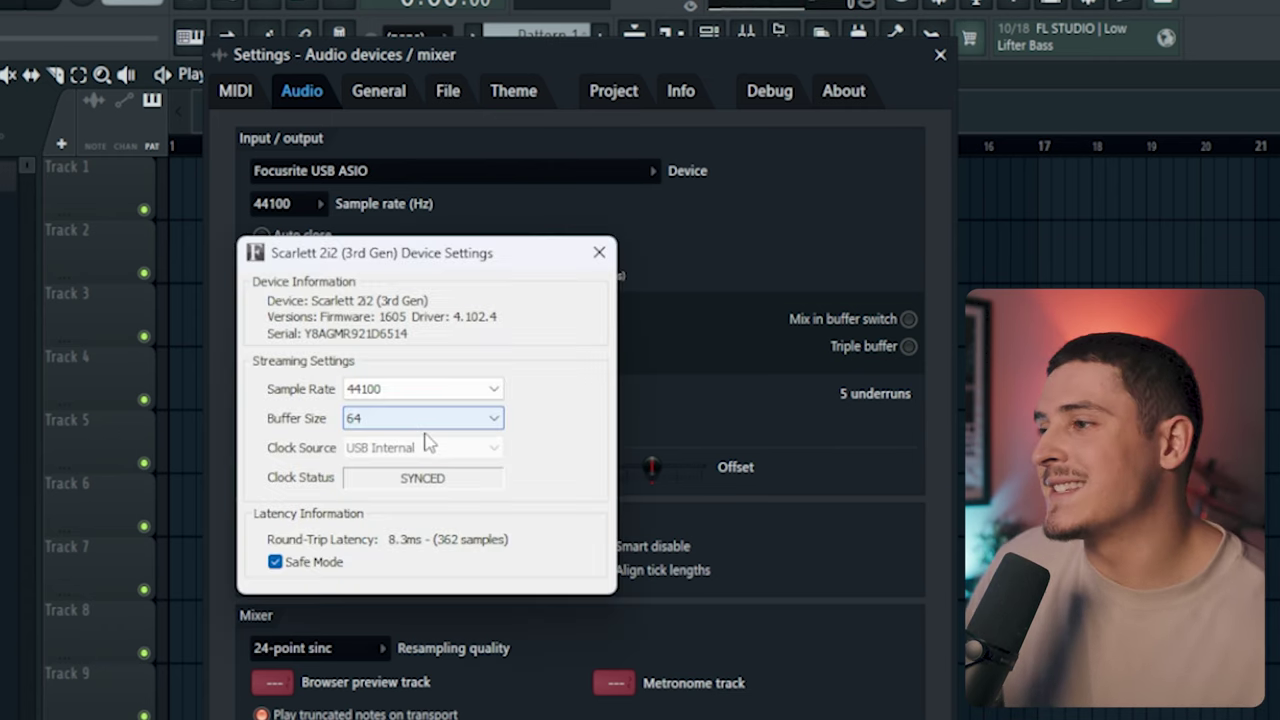
click(602, 256)
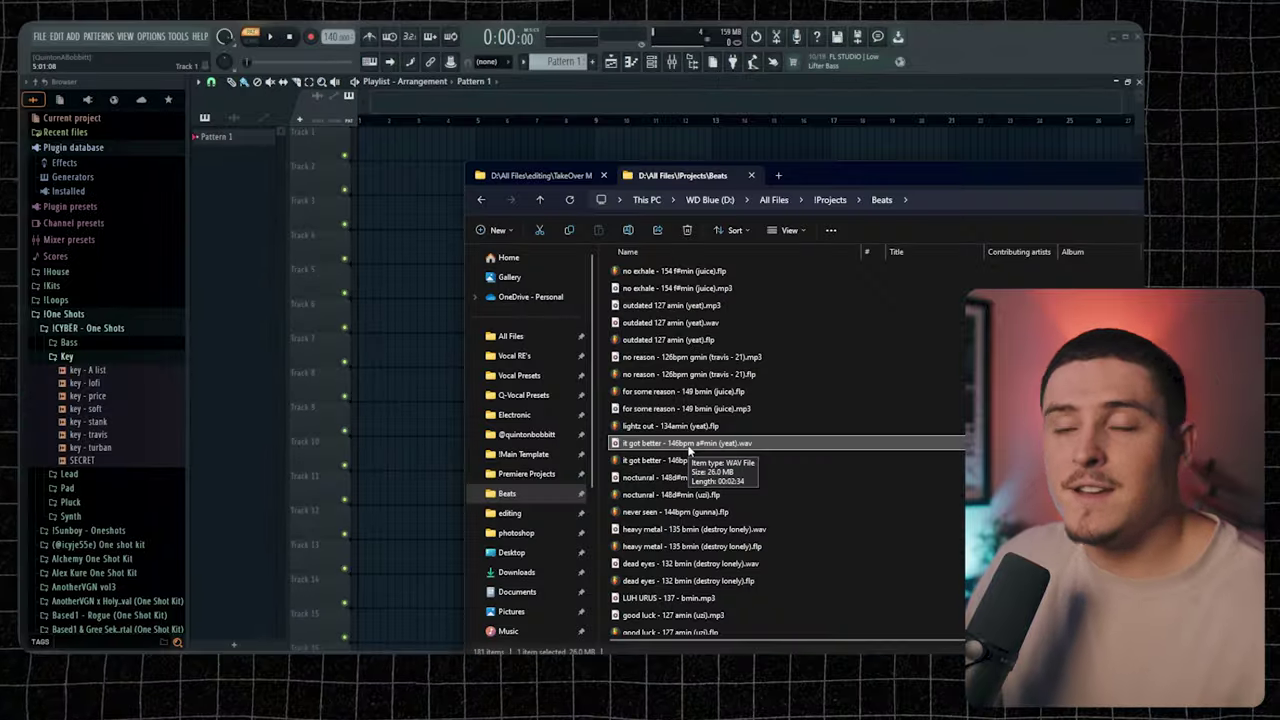
Drop the 'it got better - 146bpm a#min (yeat)' WAV onto Track 1 as an audio clip
drag(651, 443, 316, 145)
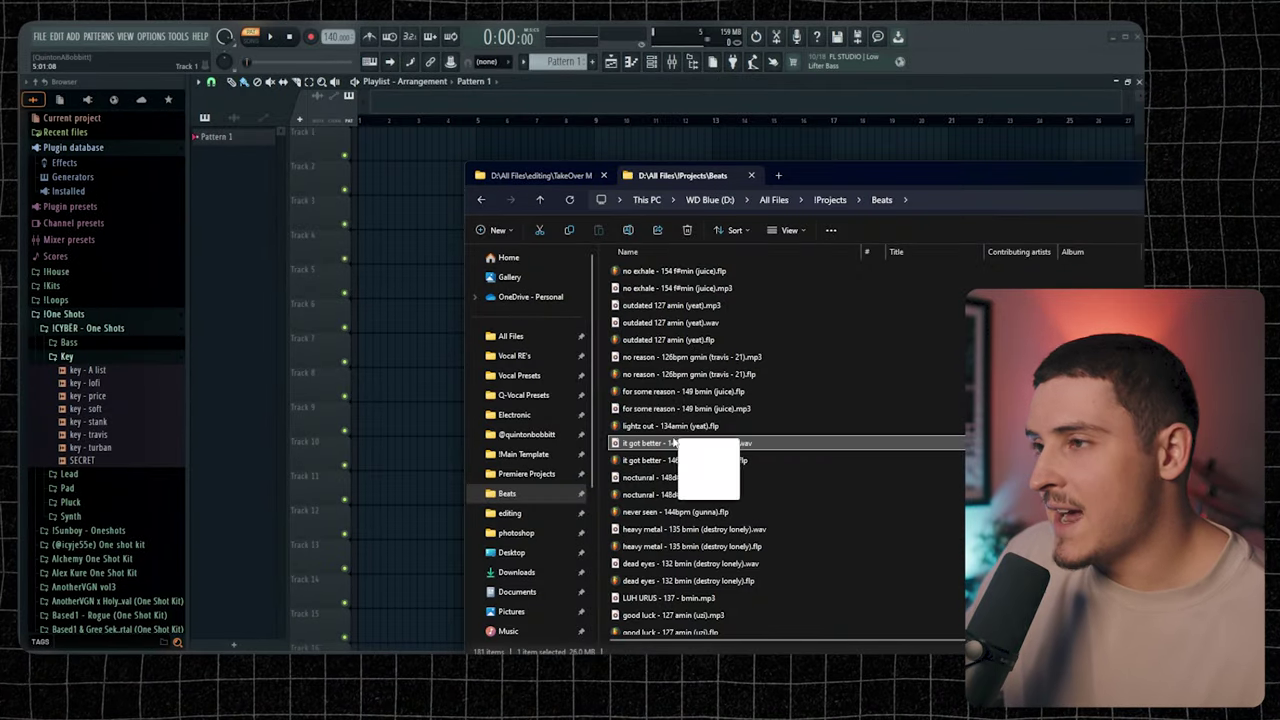
drag(431, 255, 423, 259)
click(380, 423)
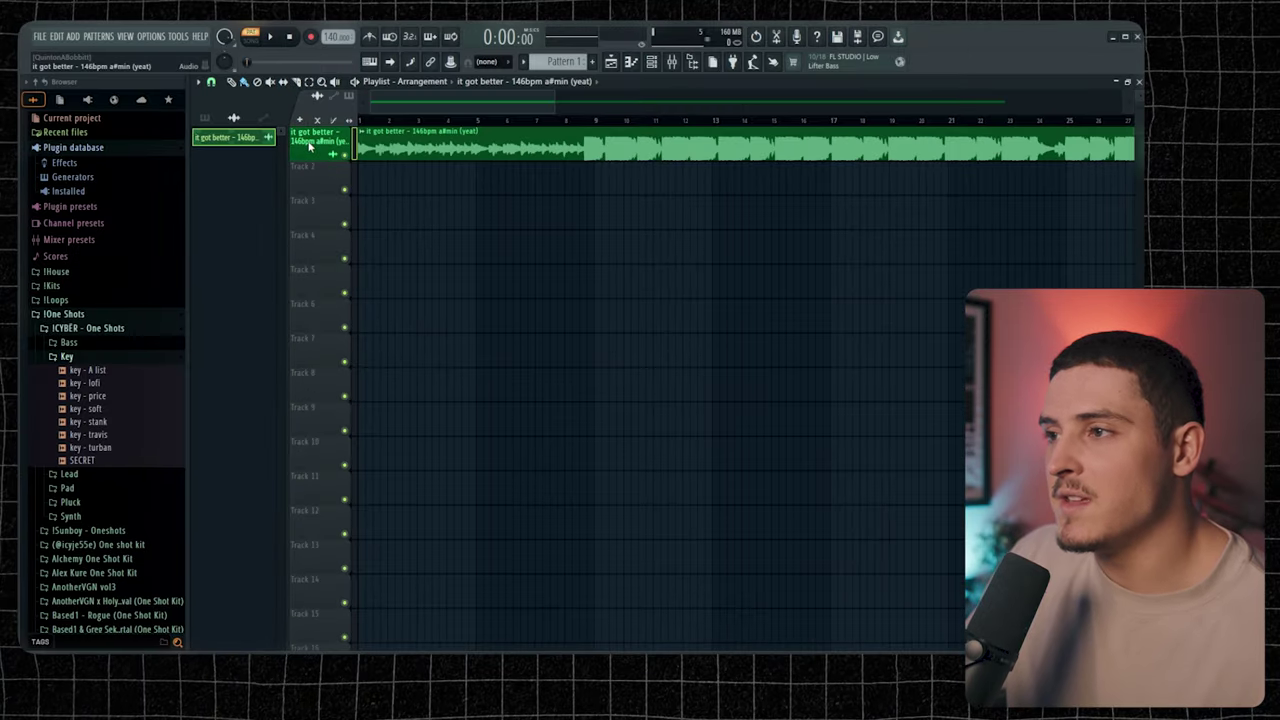
Make Track 1 an audio track routed to mixer insert 1 and show the mixer
right_click(326, 152)
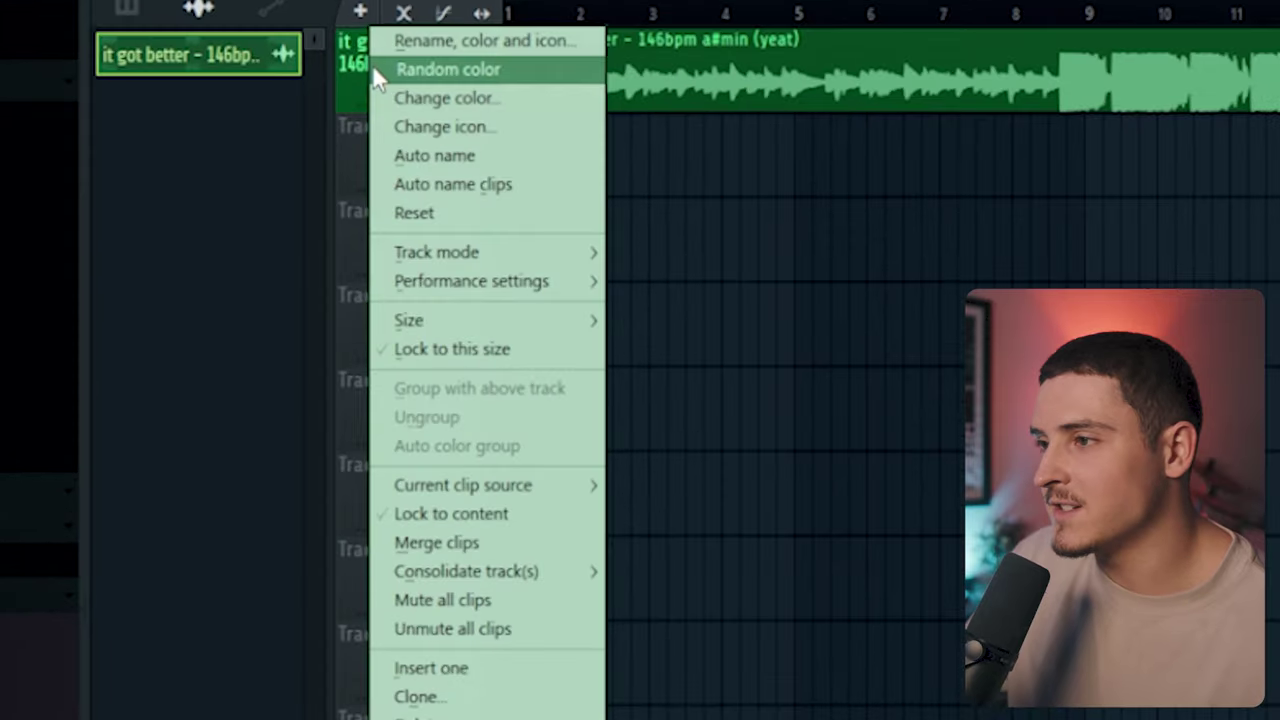
mouse_move(457, 252)
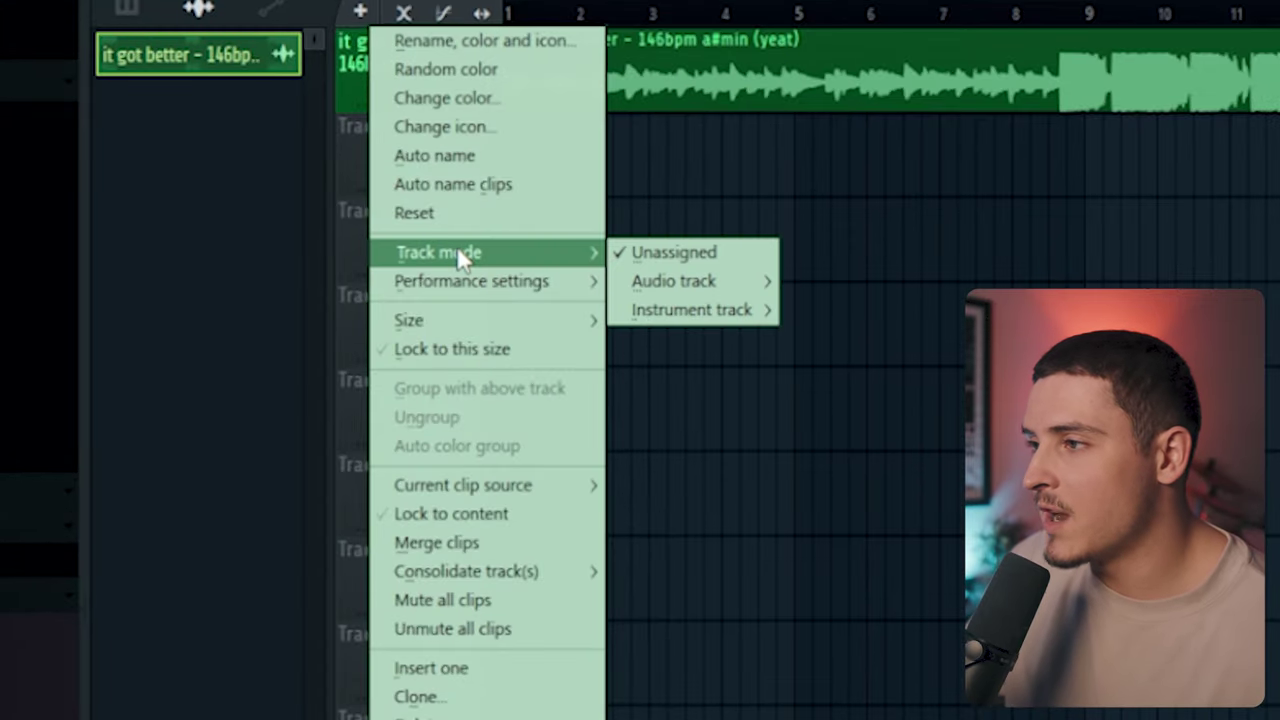
mouse_move(728, 284)
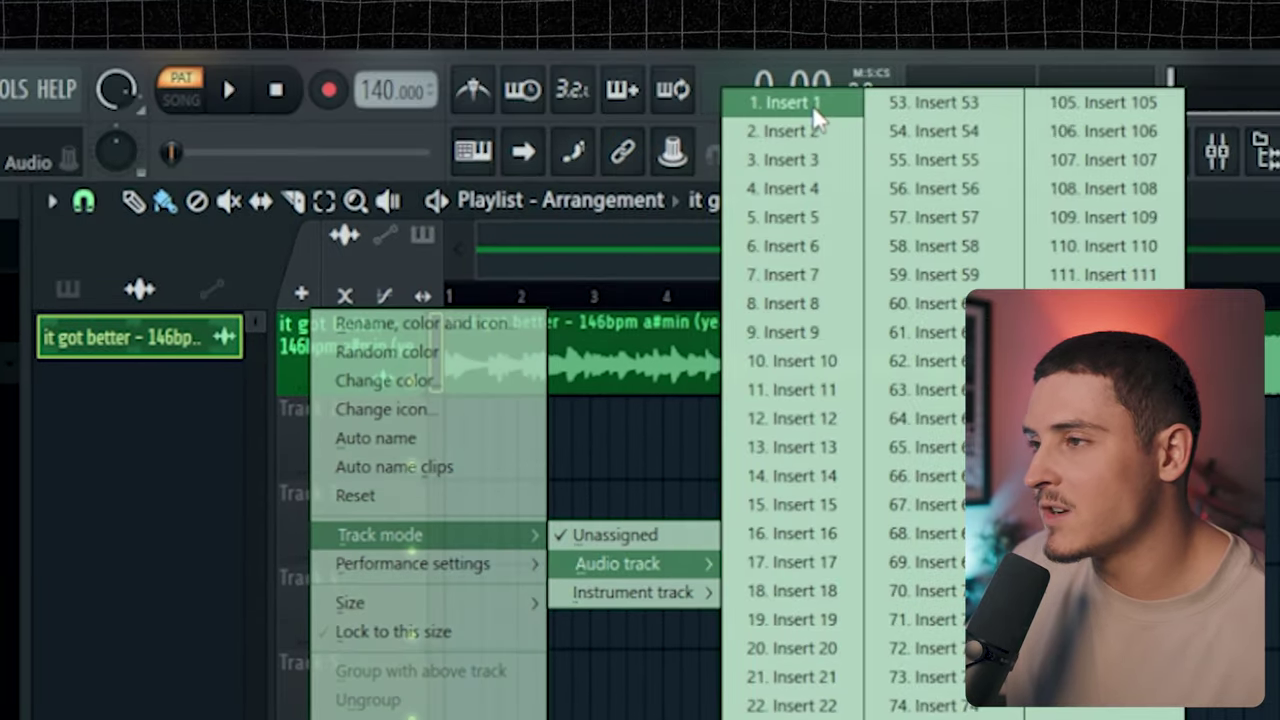
click(800, 103)
click(1214, 152)
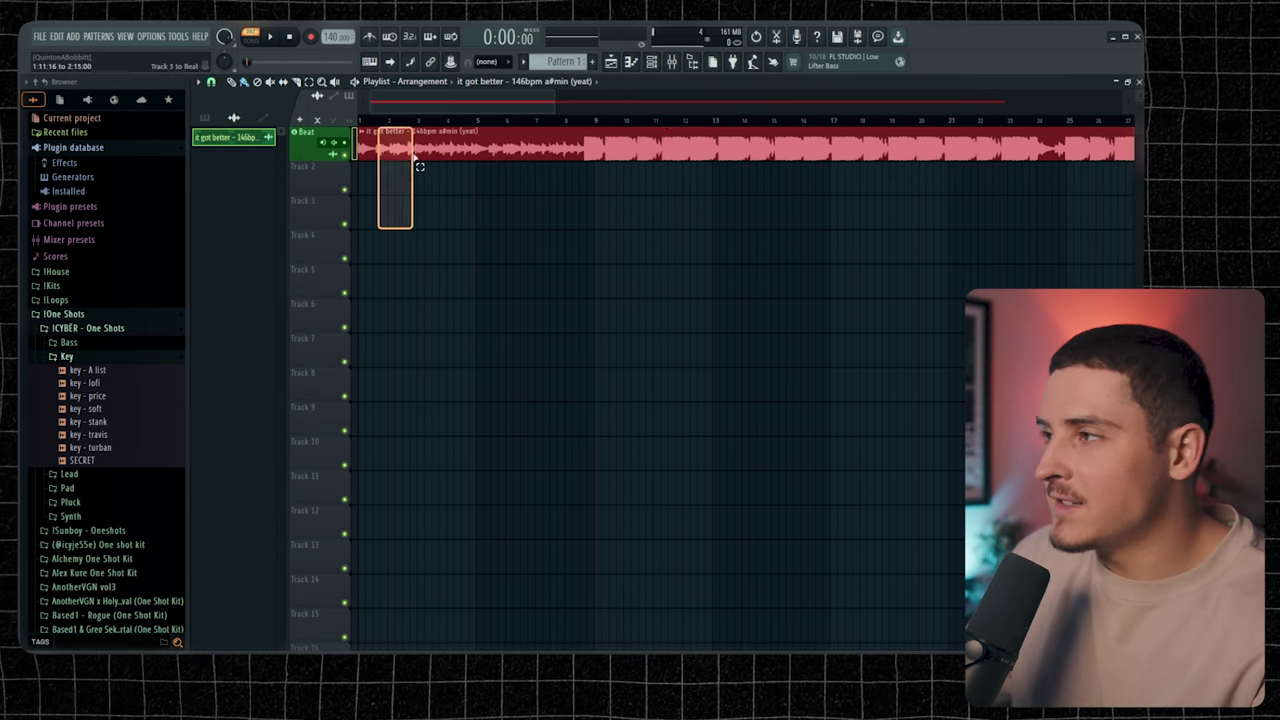
key(F9)
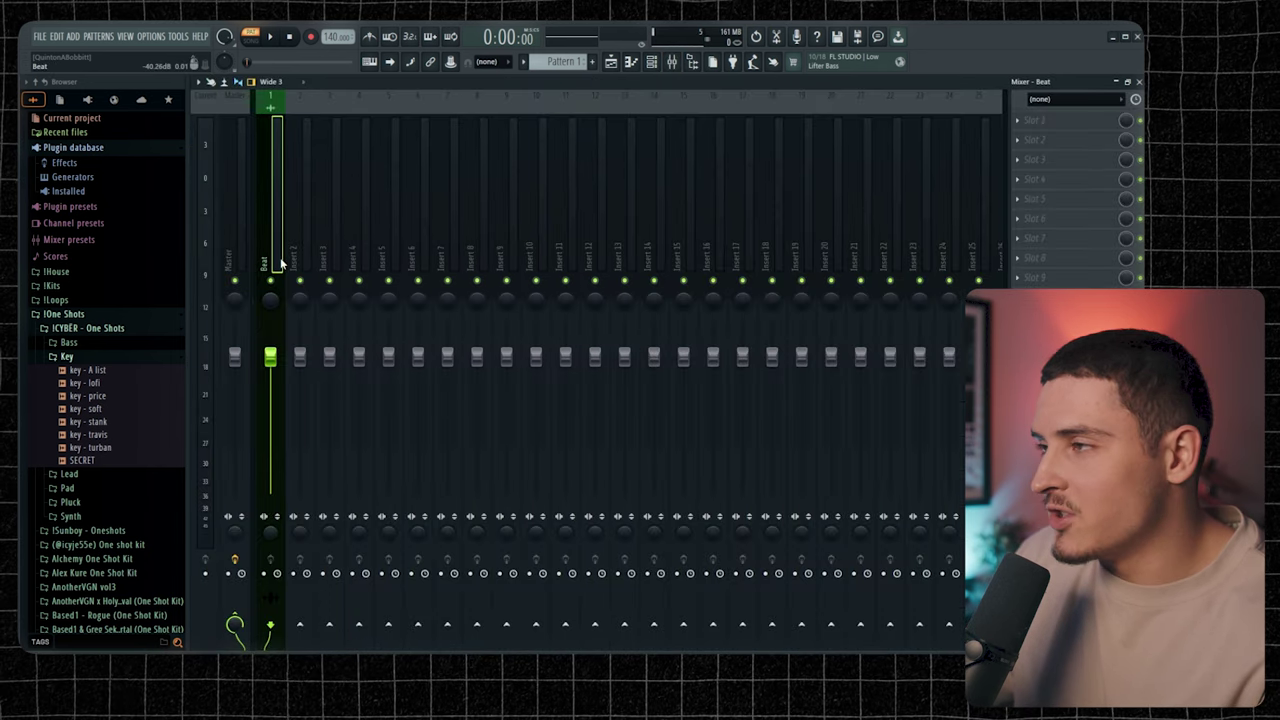
Add a new audio track in the playlist on mixer insert 2
click(610, 62)
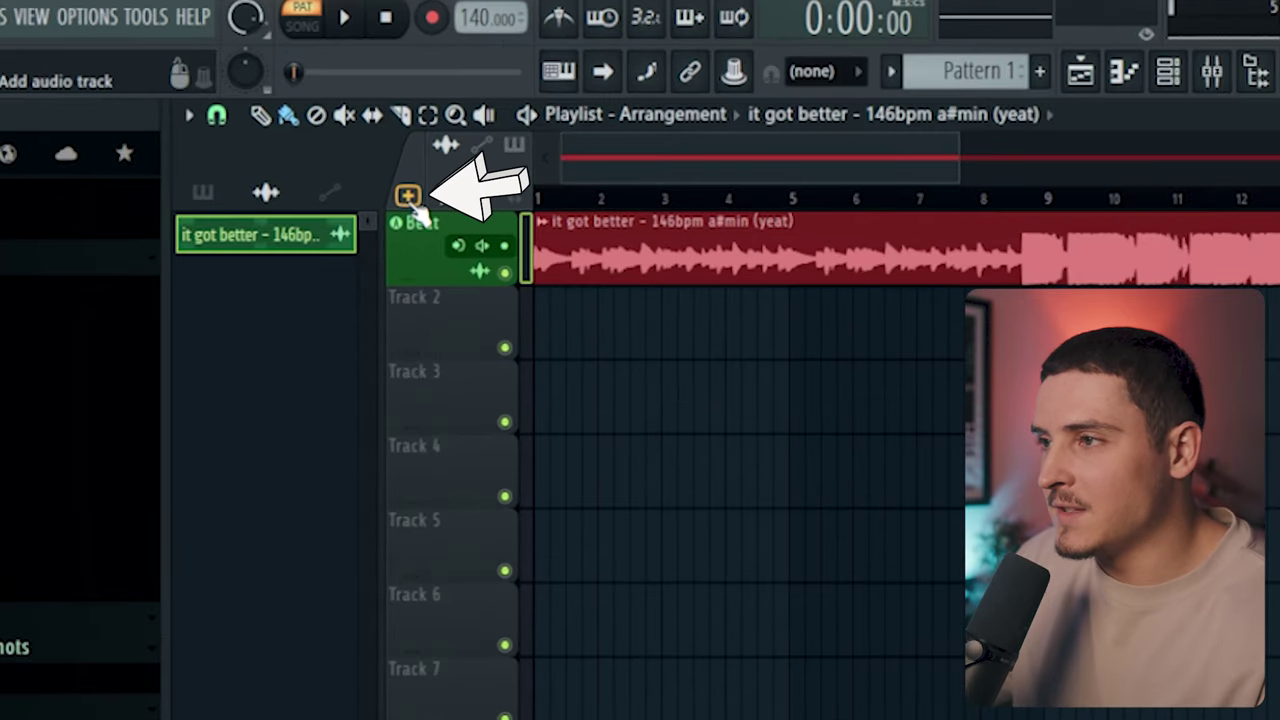
click(410, 198)
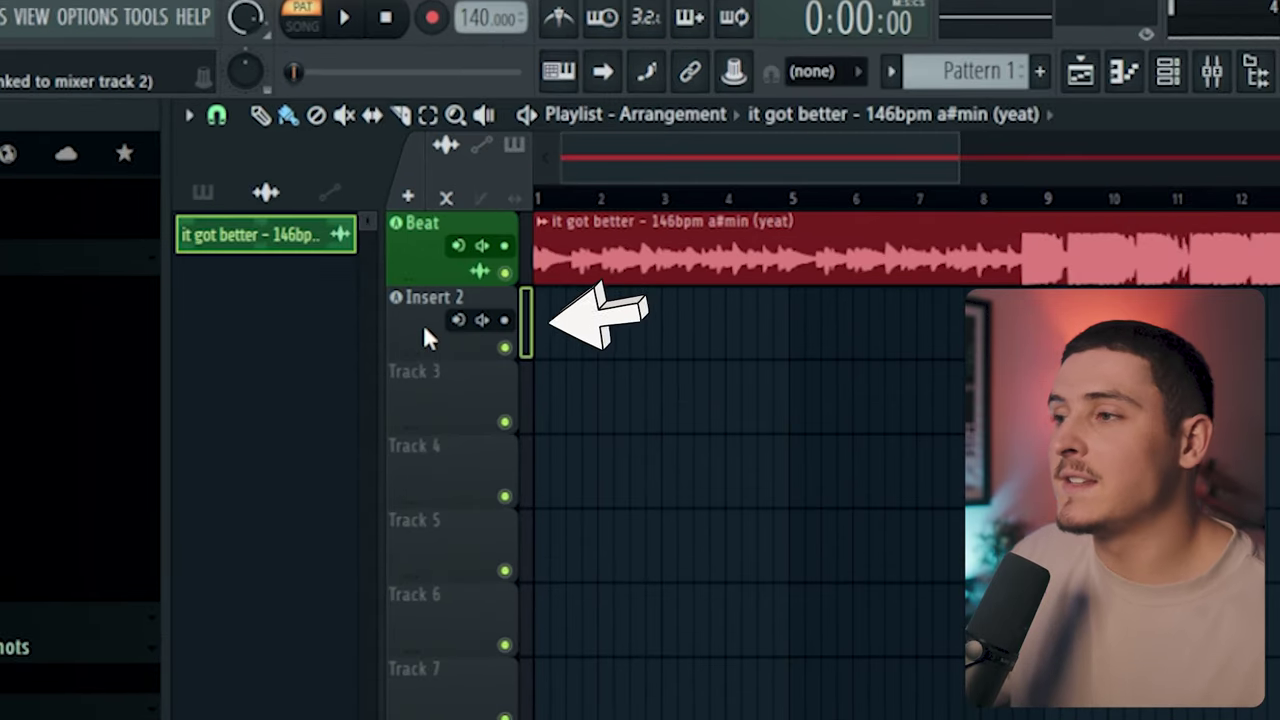
click(1168, 71)
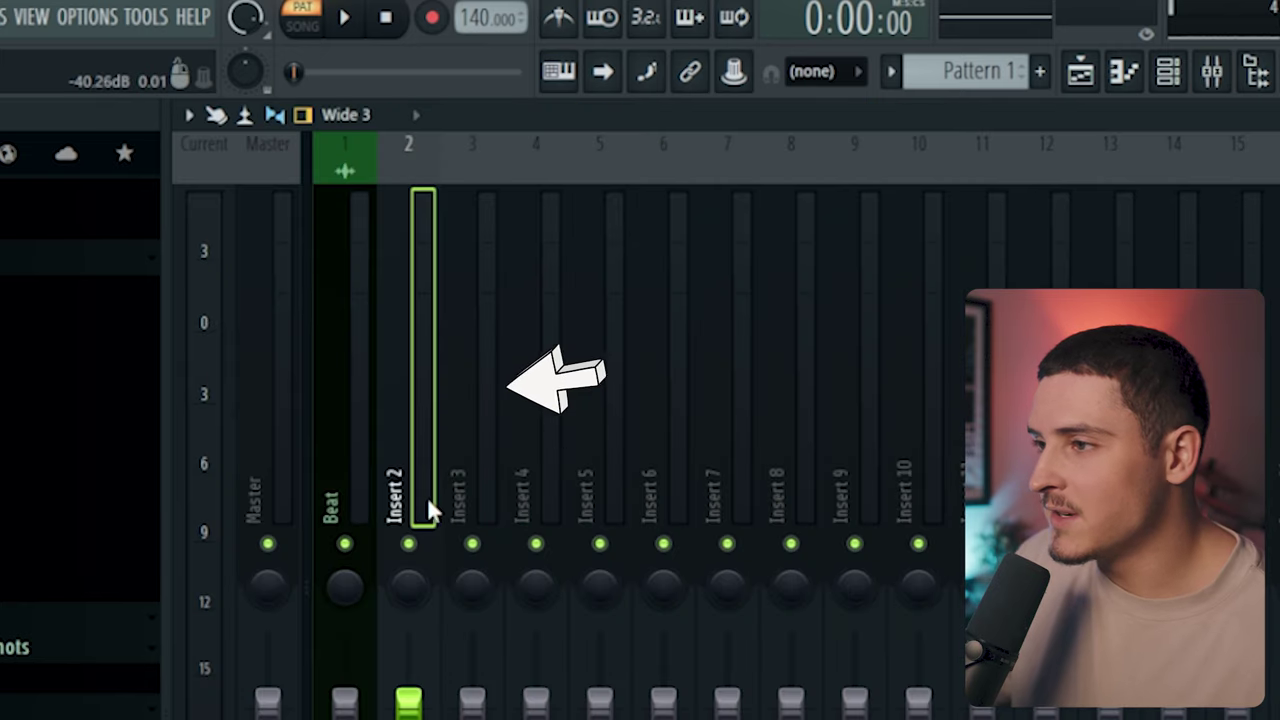
Rename insert 2 to 'Rec' and colour it red
key(F2)
text(Rec)
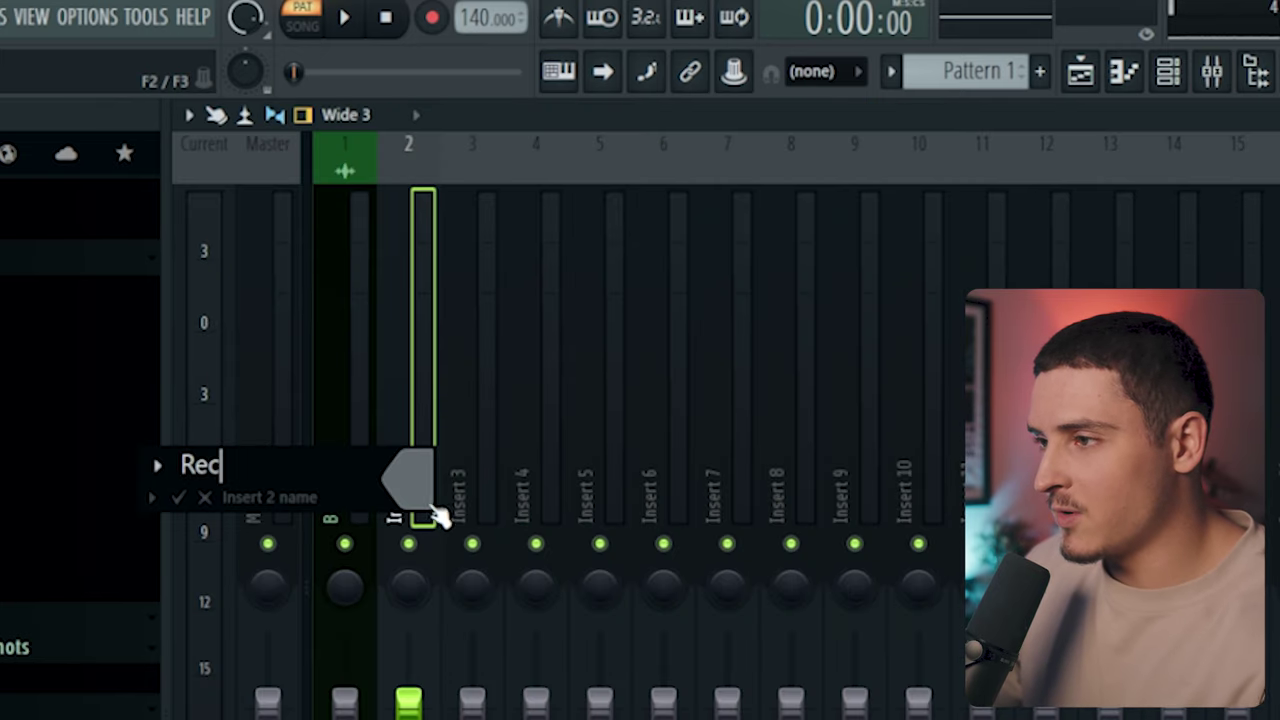
click(436, 478)
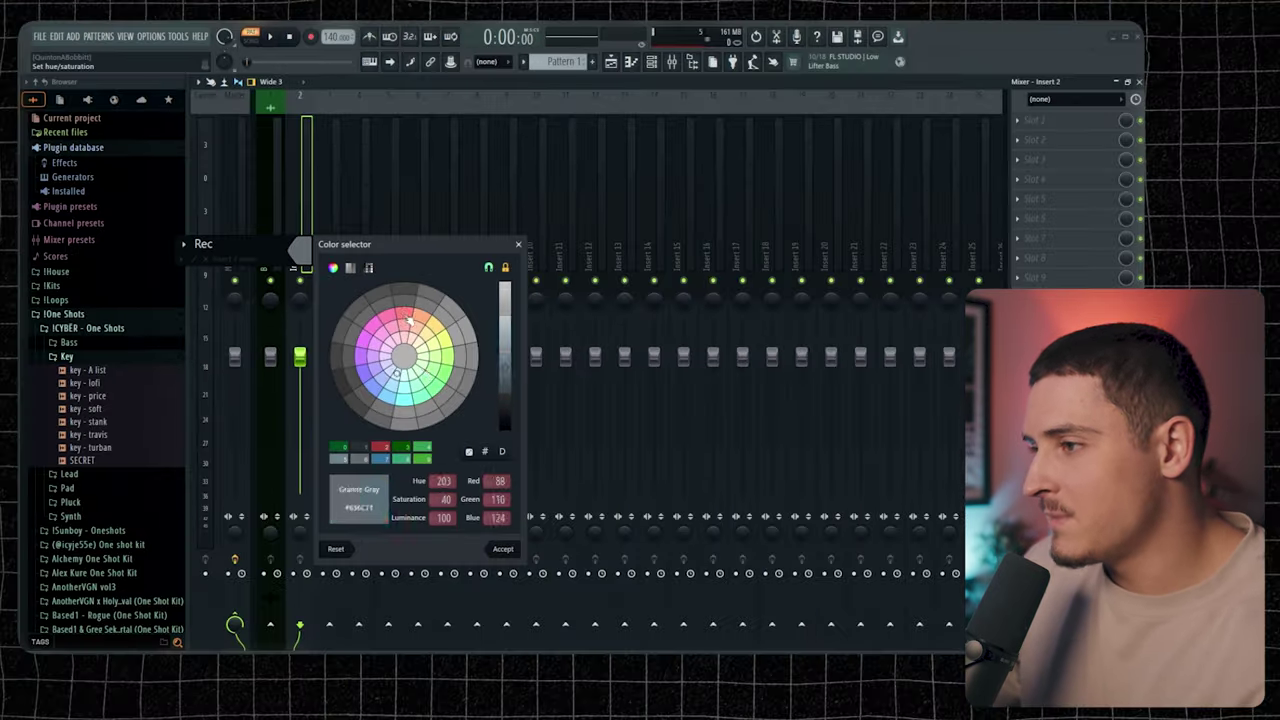
click(408, 320)
click(502, 548)
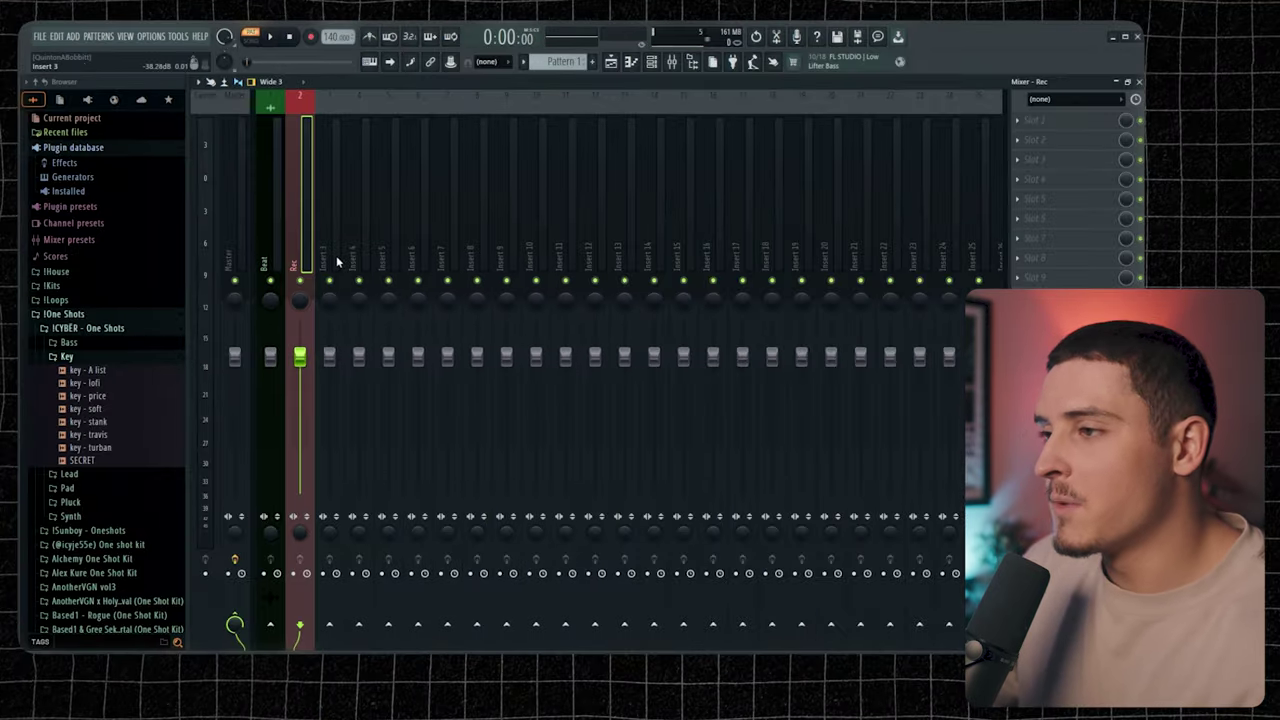
Rename insert 3 to 'Lead Vocal'
click(338, 263)
key(F2)
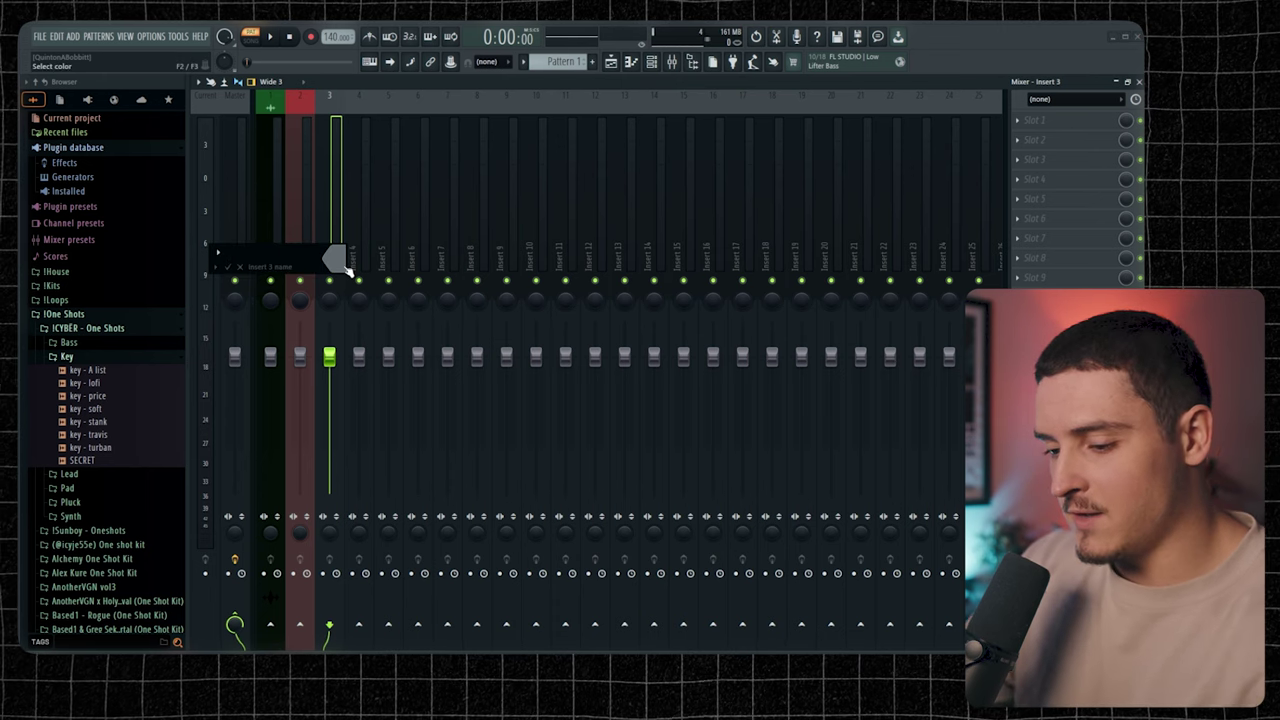
text(Lead Vocal)
key(Return)
click(300, 200)
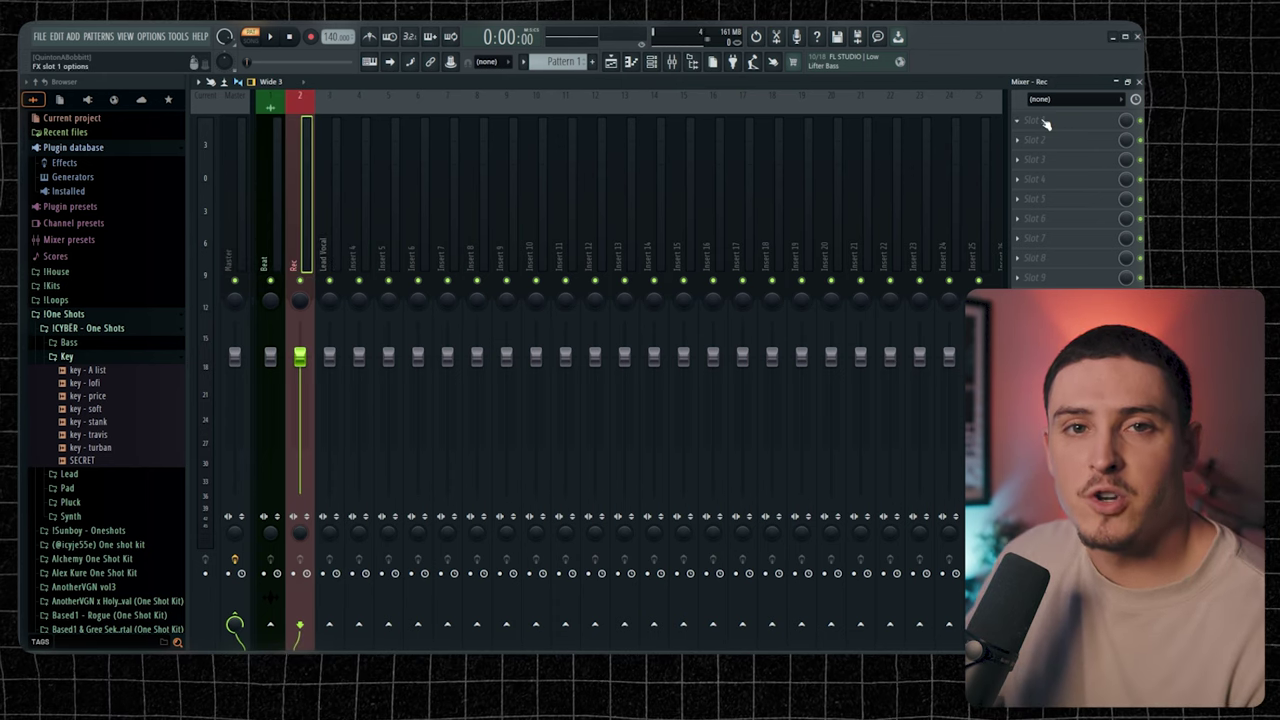
Load Auto-Tune Pro into the Rec insert's first slot with low latency enabled
click(1045, 122)
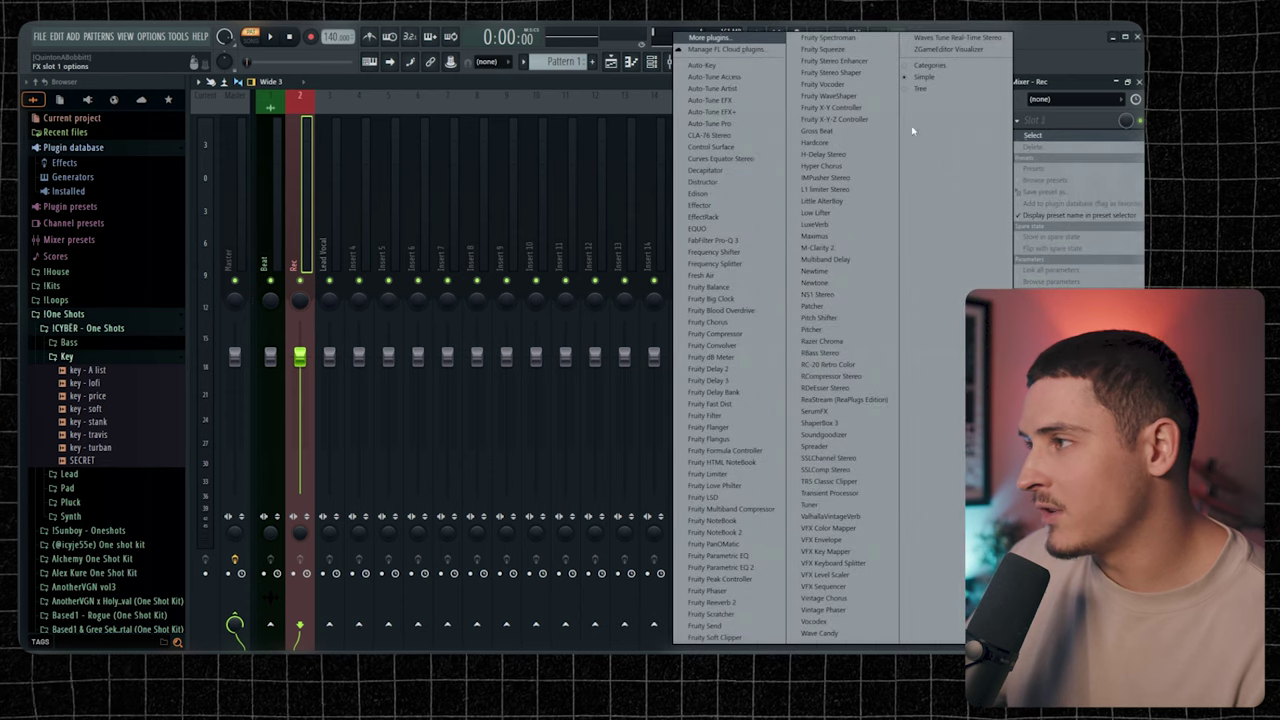
click(722, 124)
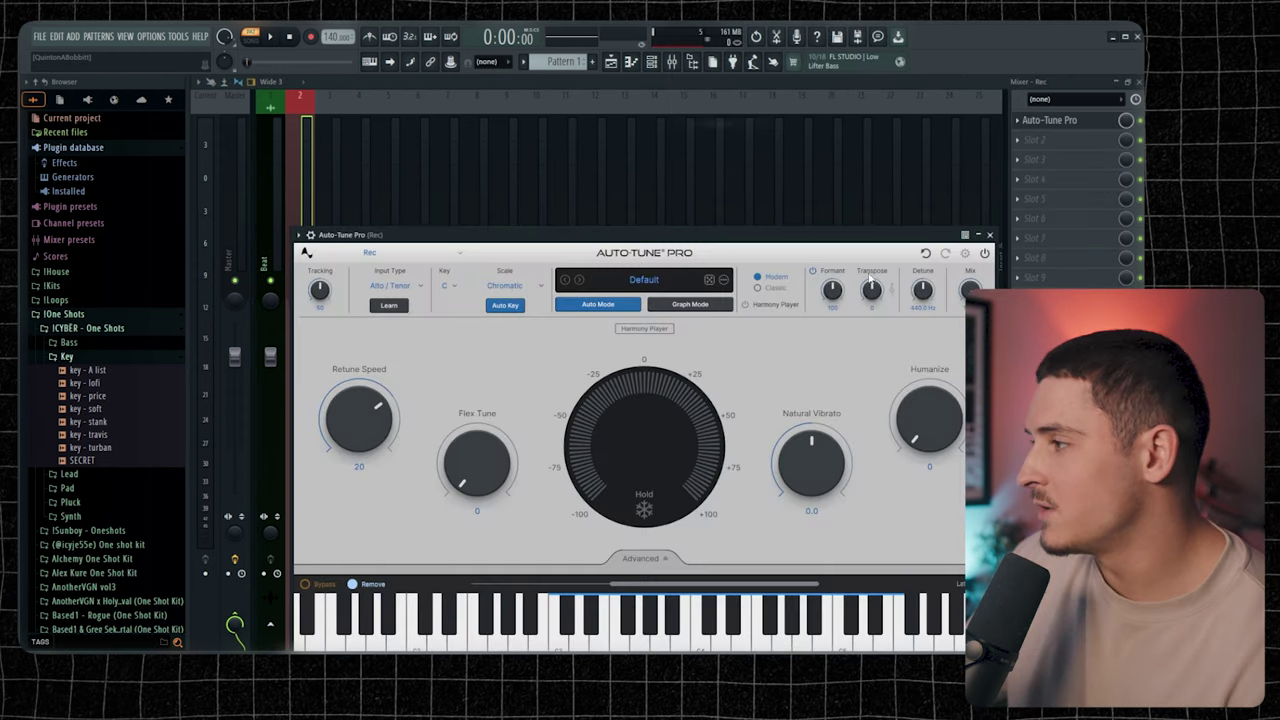
click(945, 252)
click(881, 379)
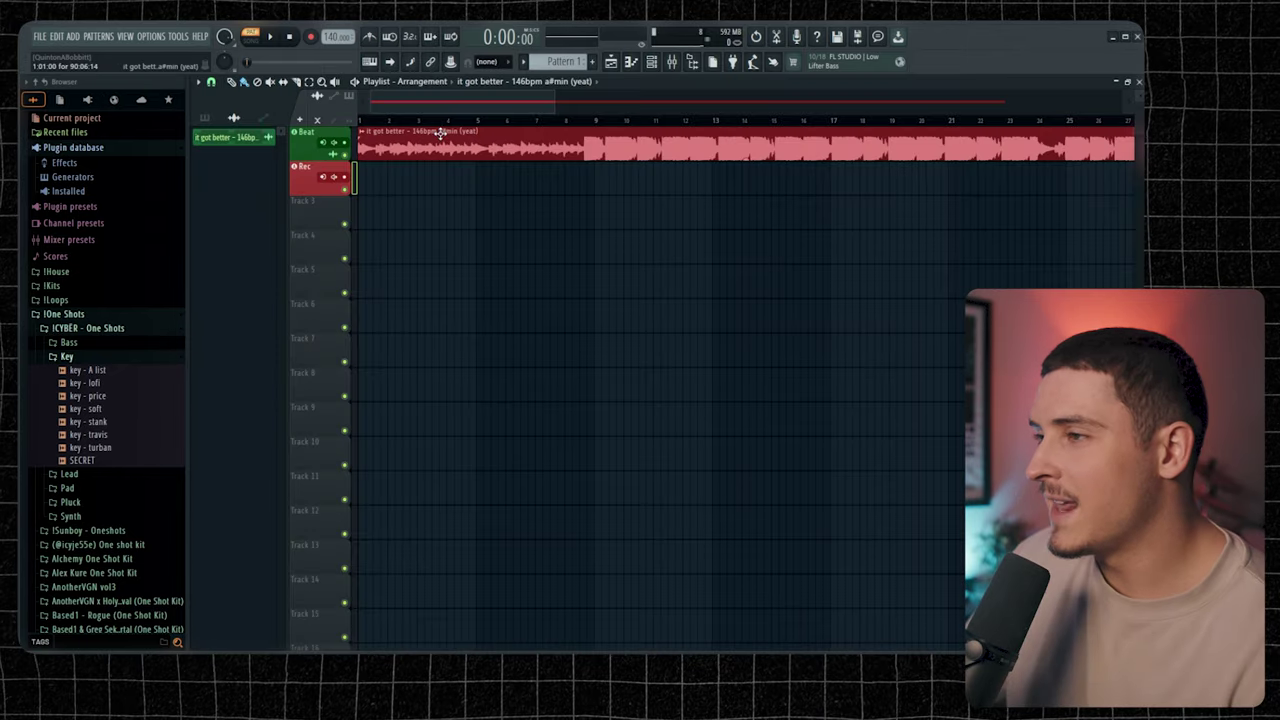
Set Auto-Tune Pro's key to A# and scale to Minor
click(671, 61)
click(1050, 125)
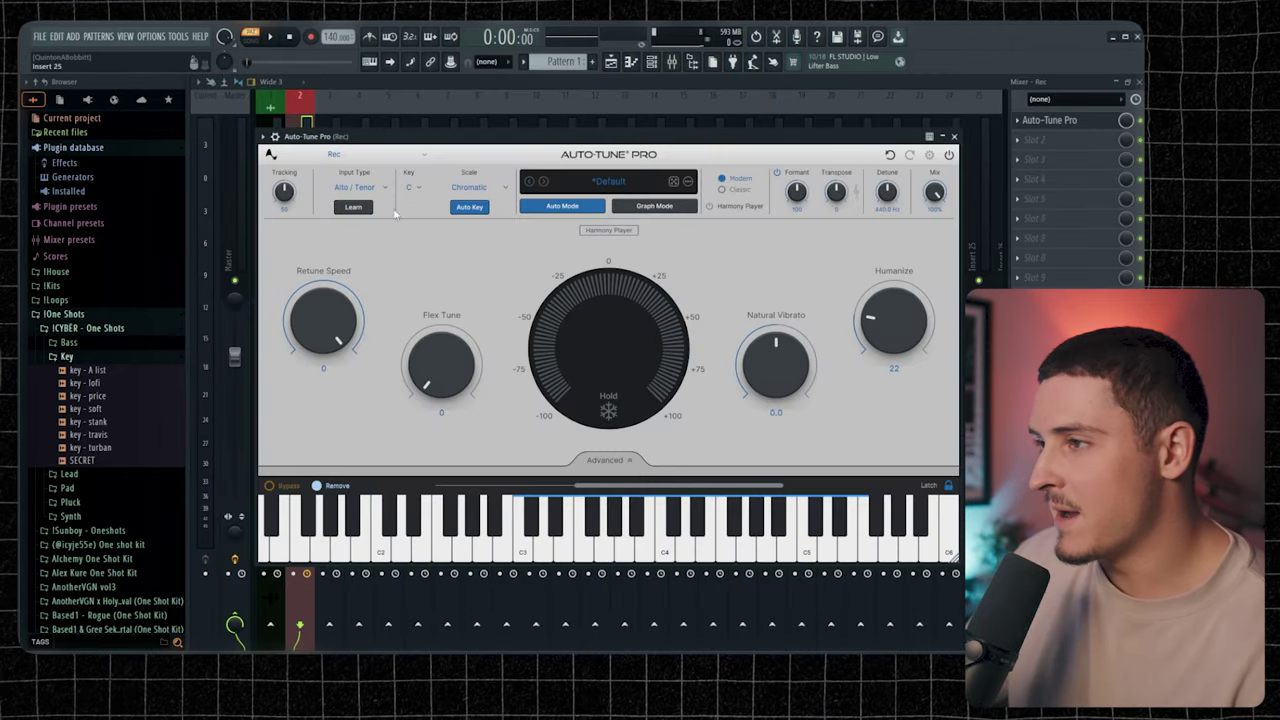
click(415, 187)
click(420, 402)
click(470, 187)
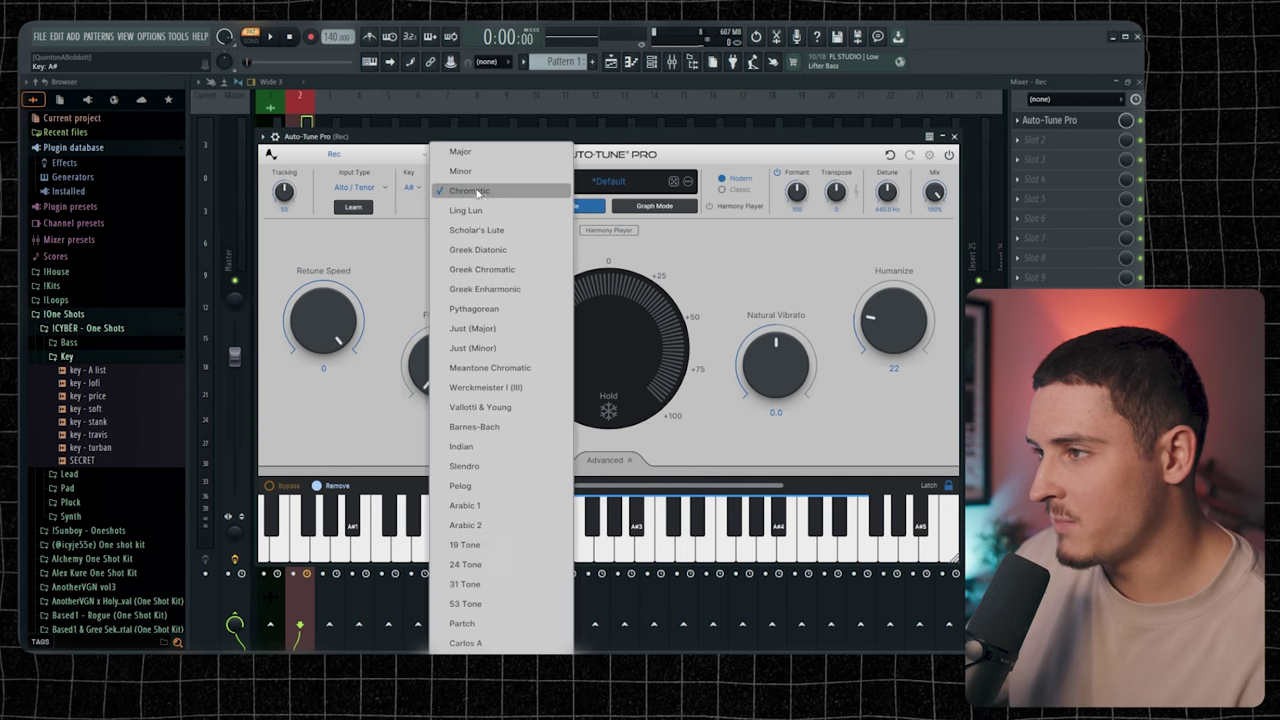
click(470, 172)
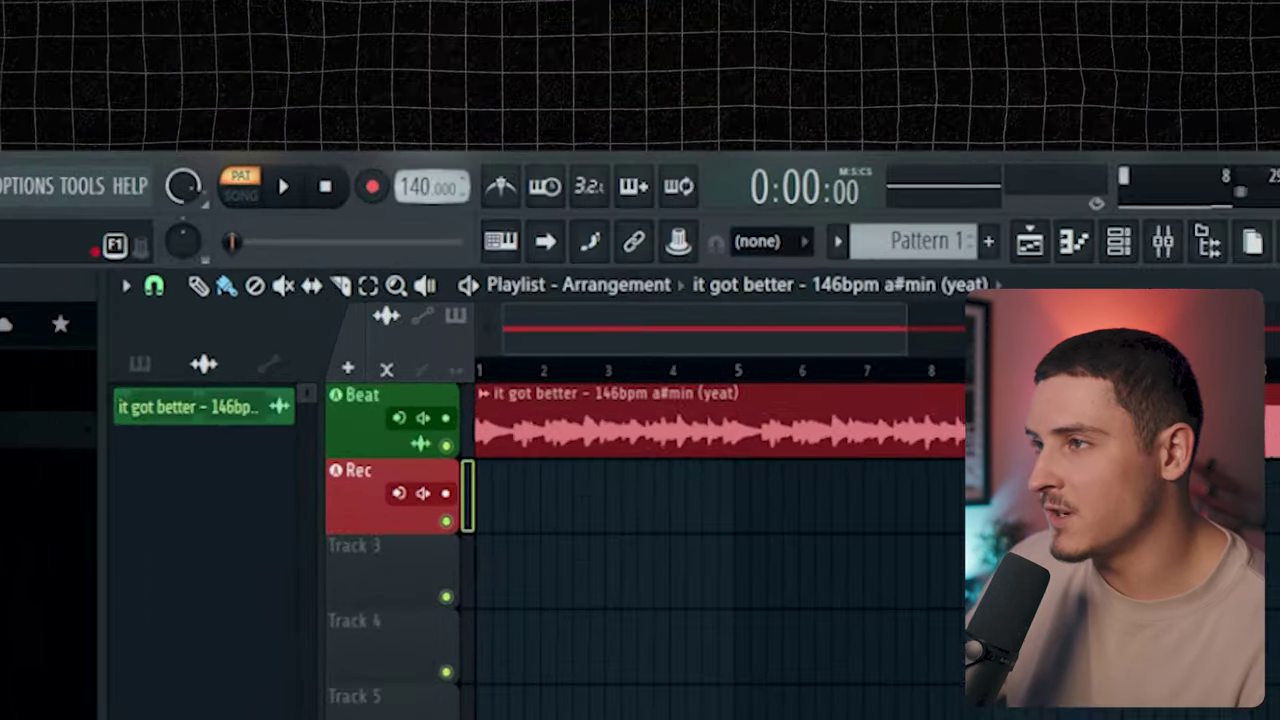
Set tempo to 146, trim the beat clip's silence to 100%, and drop Main.fst onto insert 3
drag(338, 37, 338, 29)
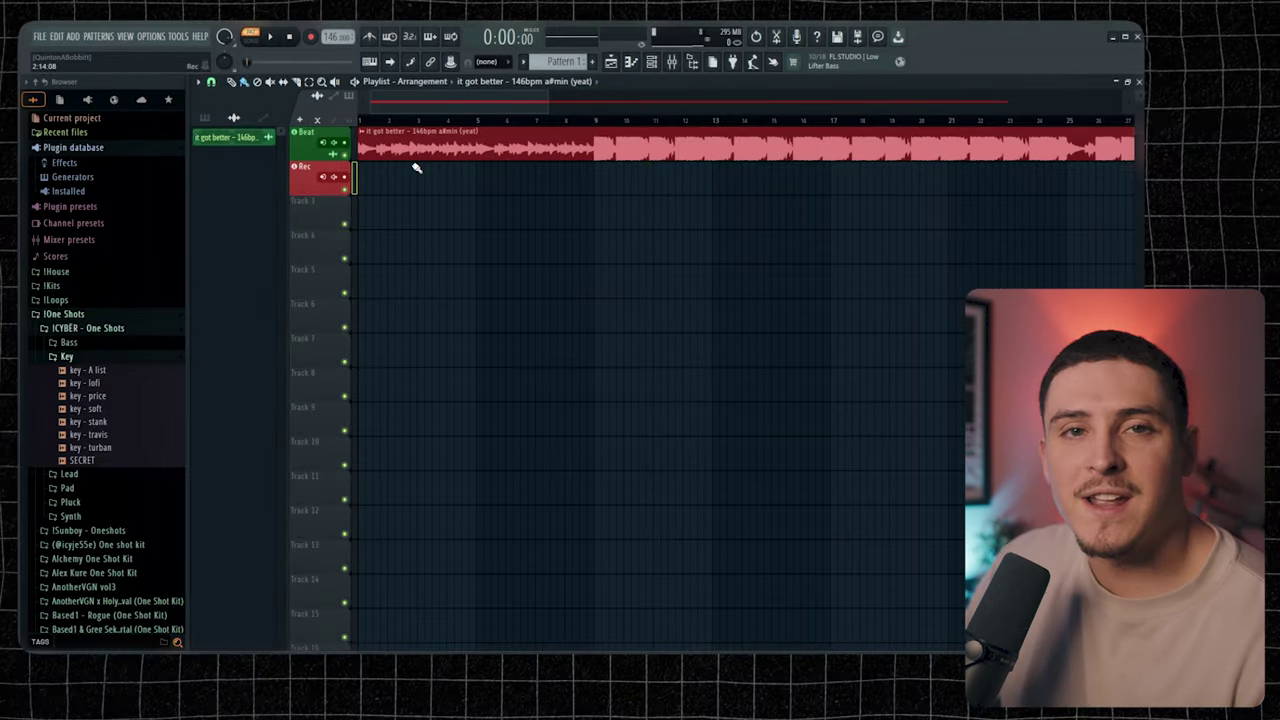
double_click(421, 152)
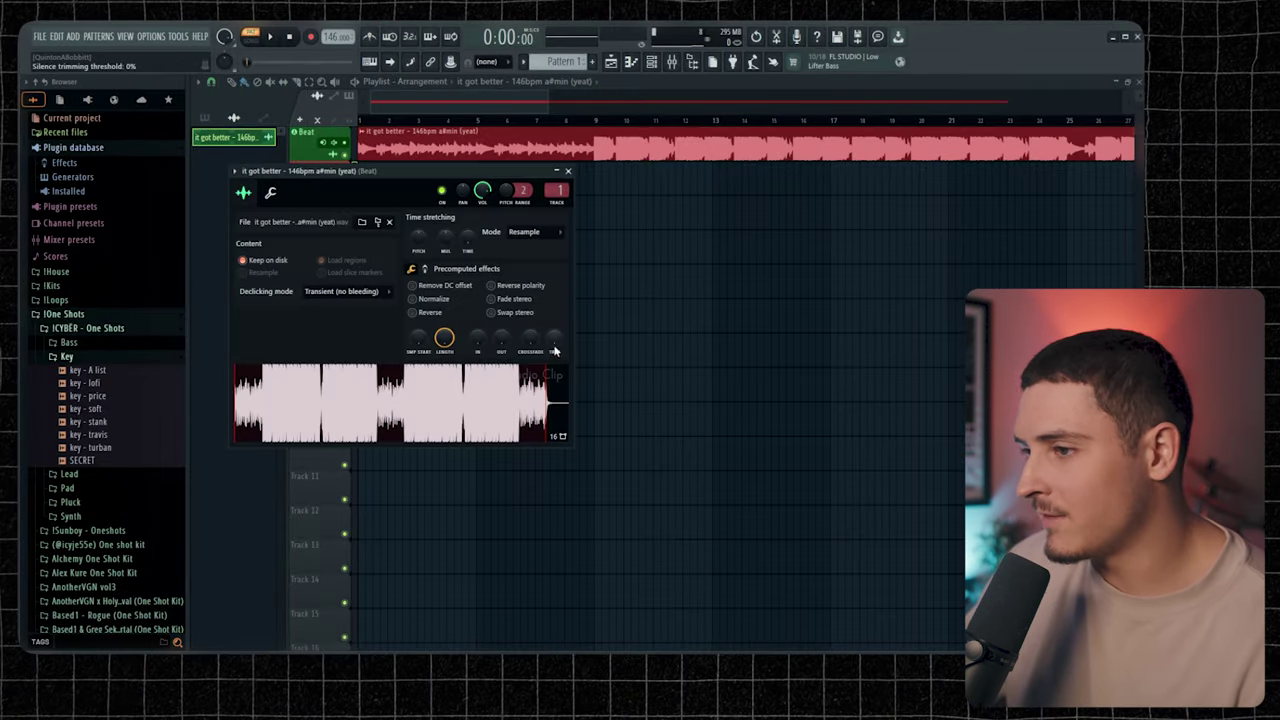
drag(555, 350, 555, 300)
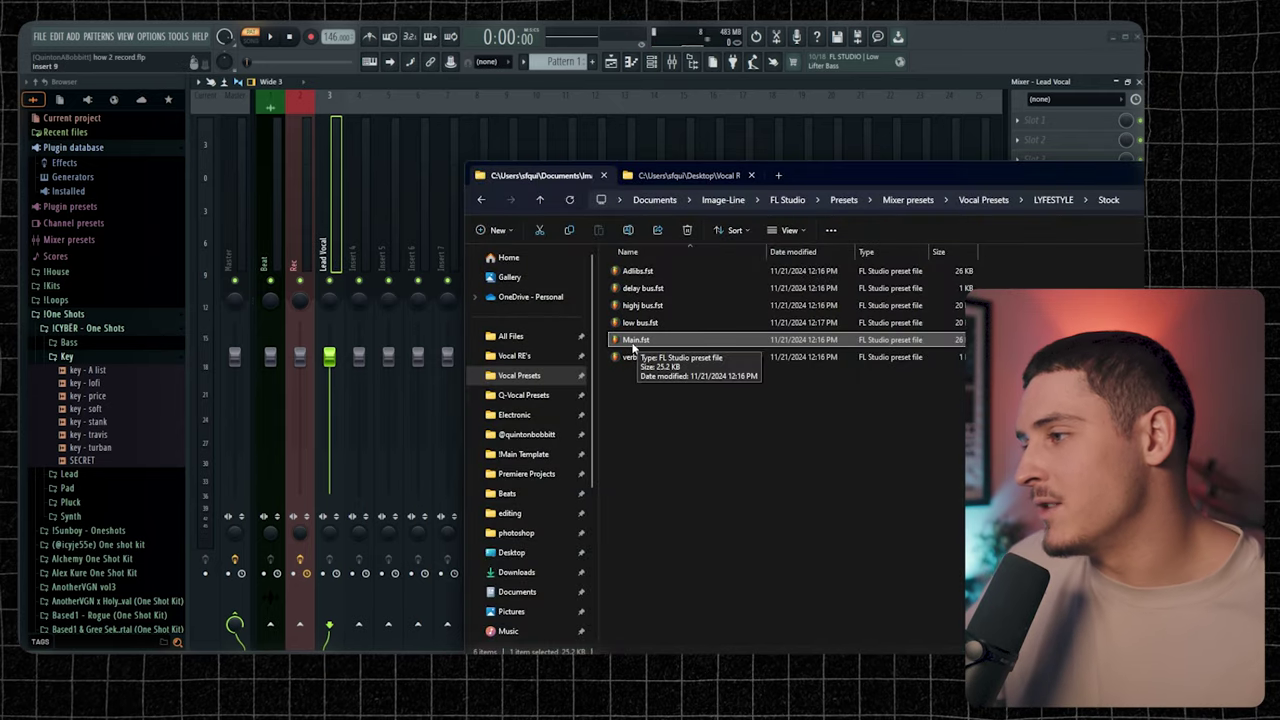
drag(633, 341, 400, 248)
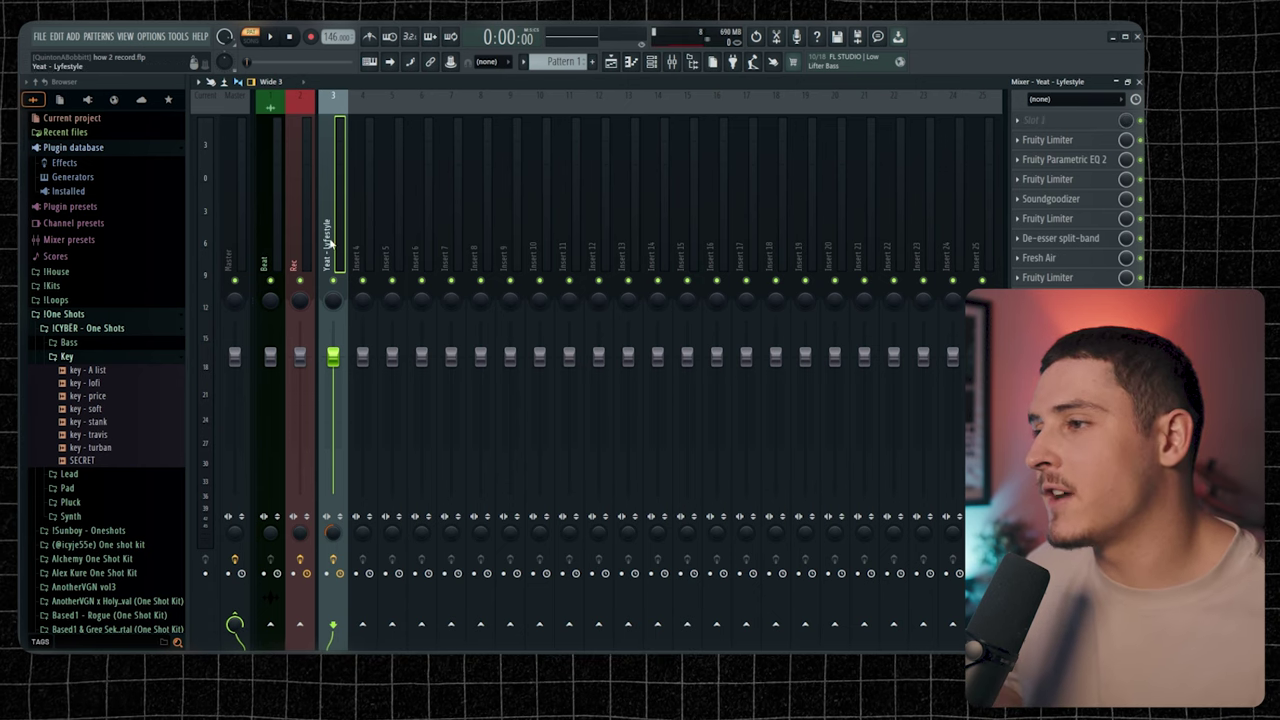
Route insert 2 'Rec' into insert 3 'Yeat - Lyfestyle' and return to the playlist
key(Left)
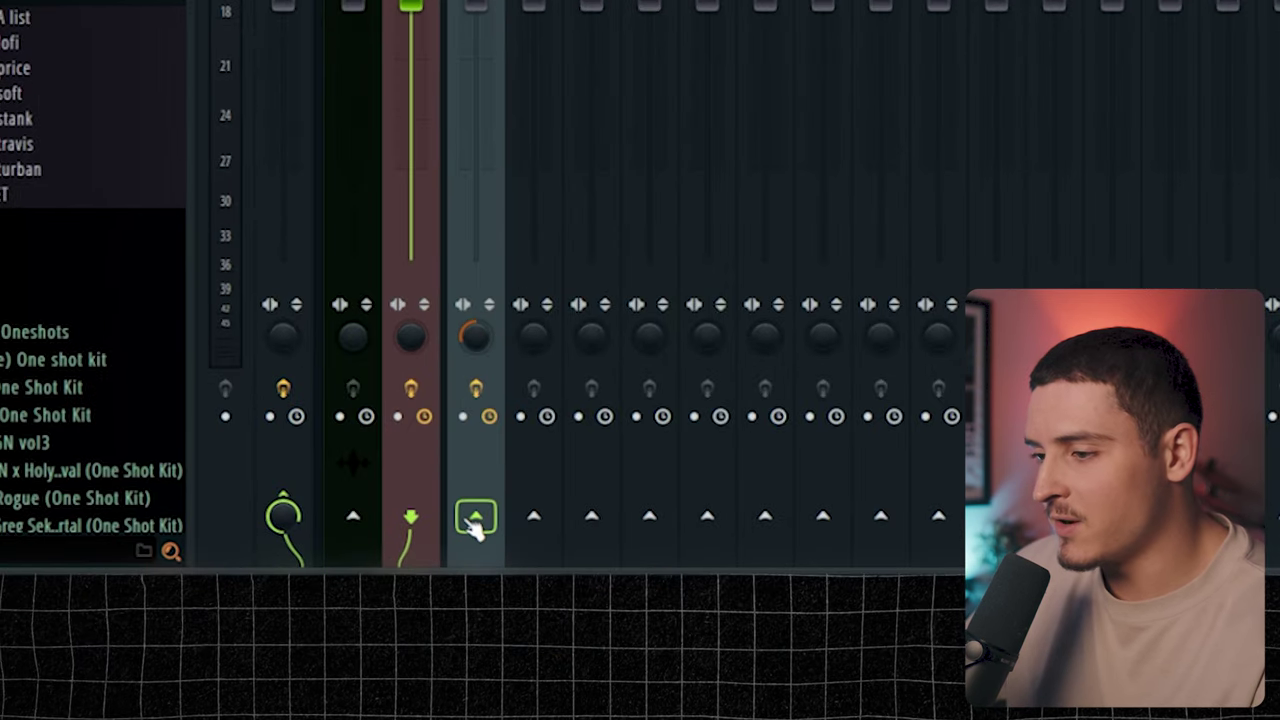
click(475, 520)
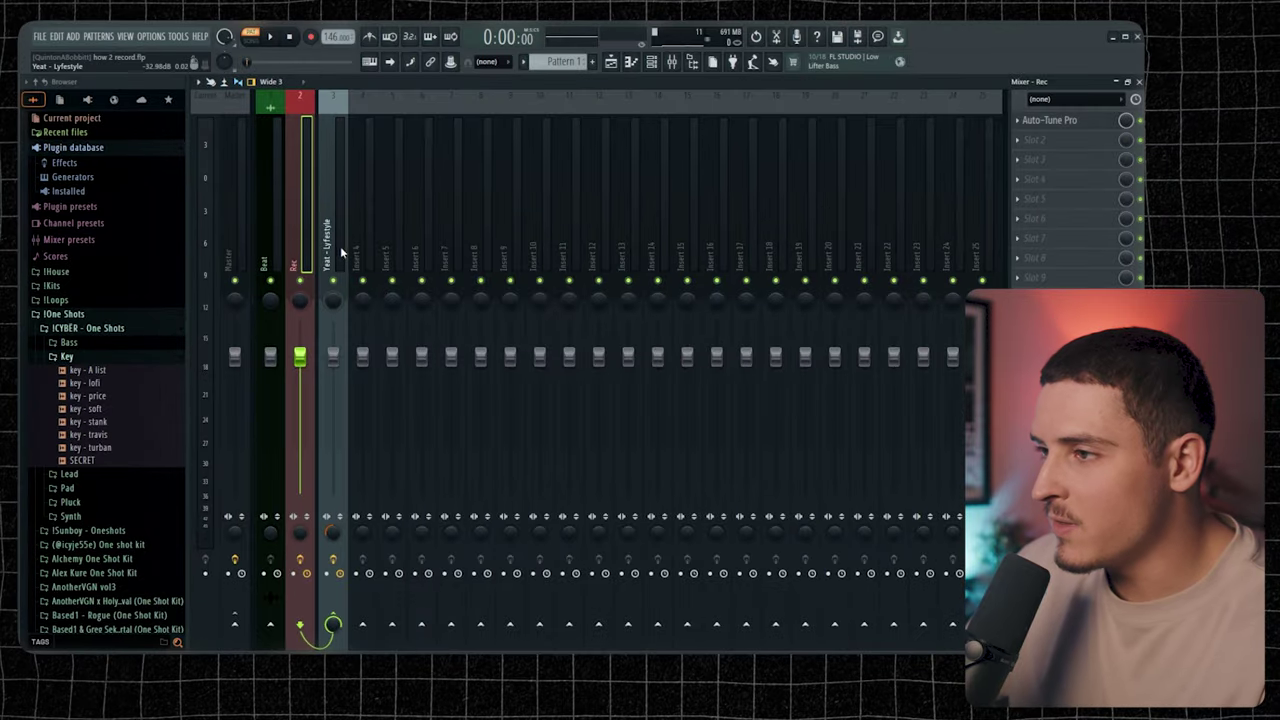
click(661, 63)
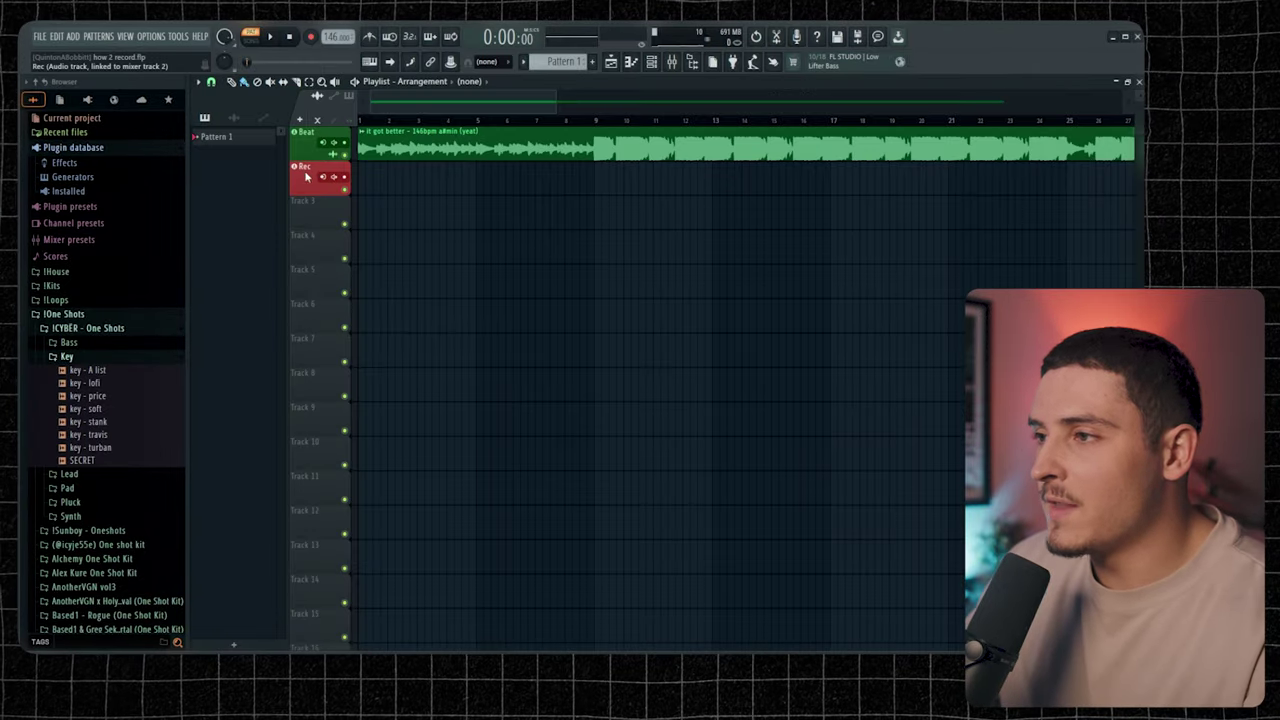
Set the Rec track's input to Input 1 and arm it for recording
click(672, 62)
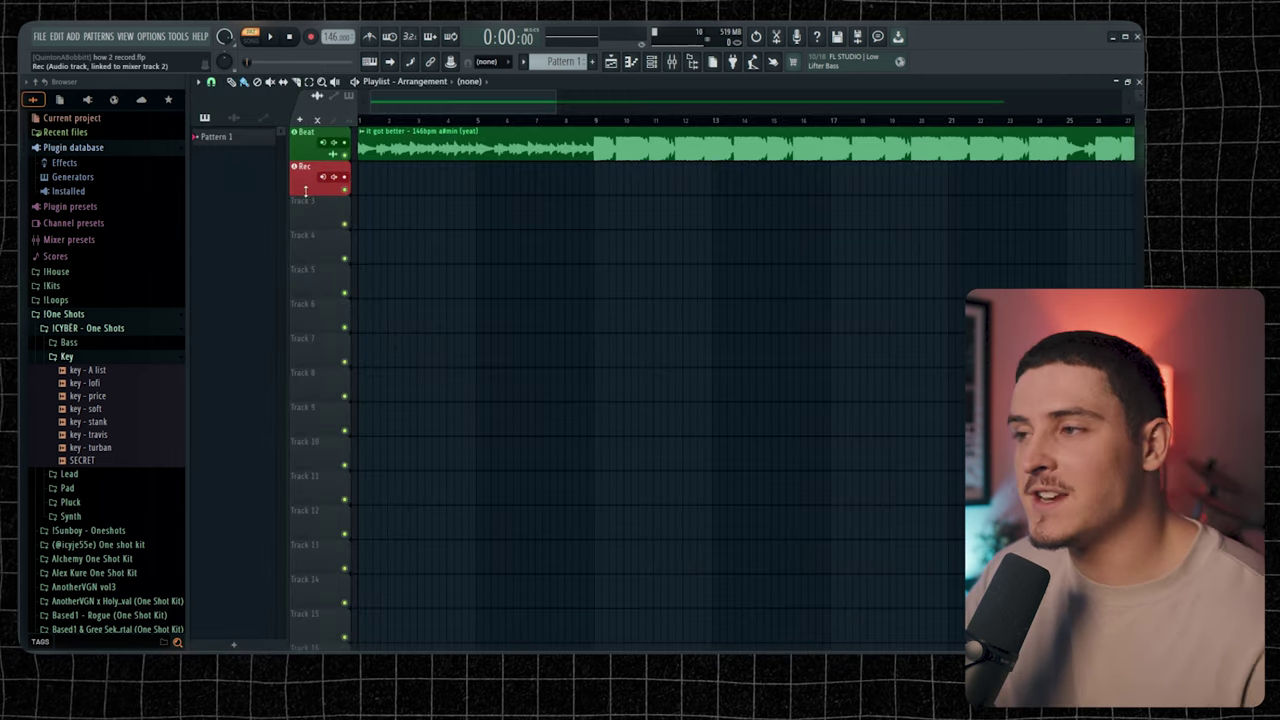
click(323, 178)
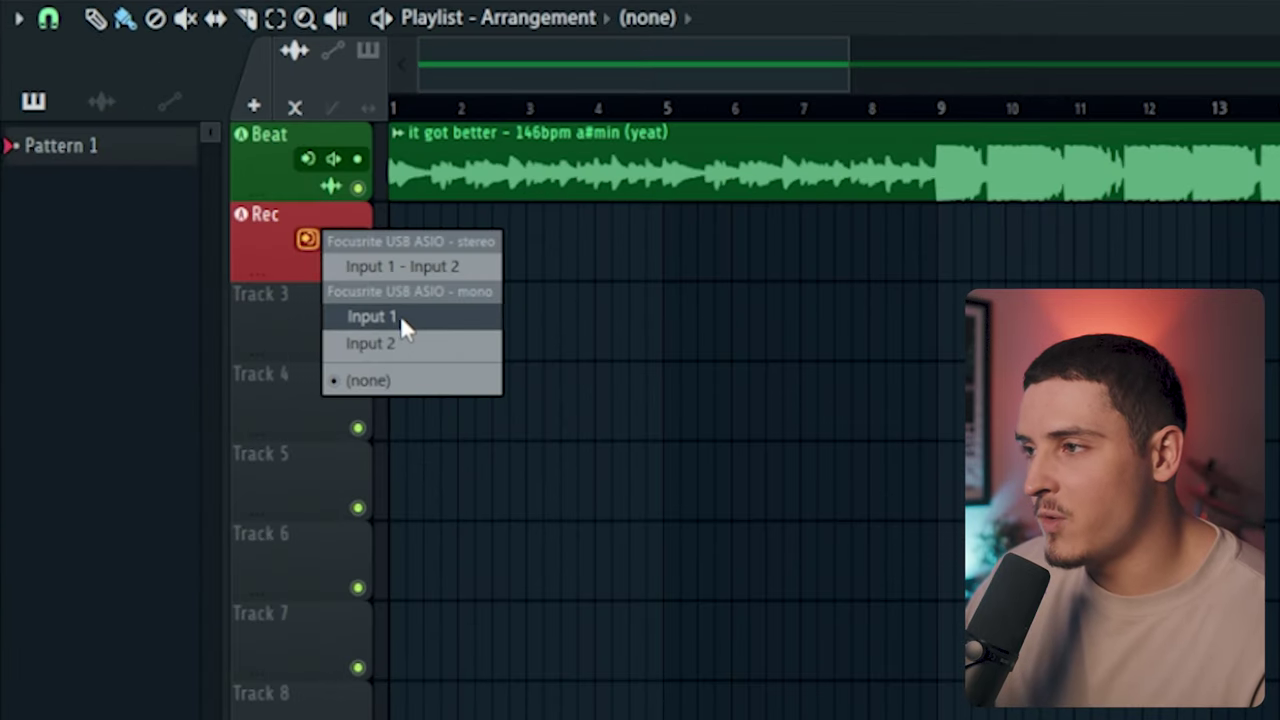
click(427, 314)
click(332, 238)
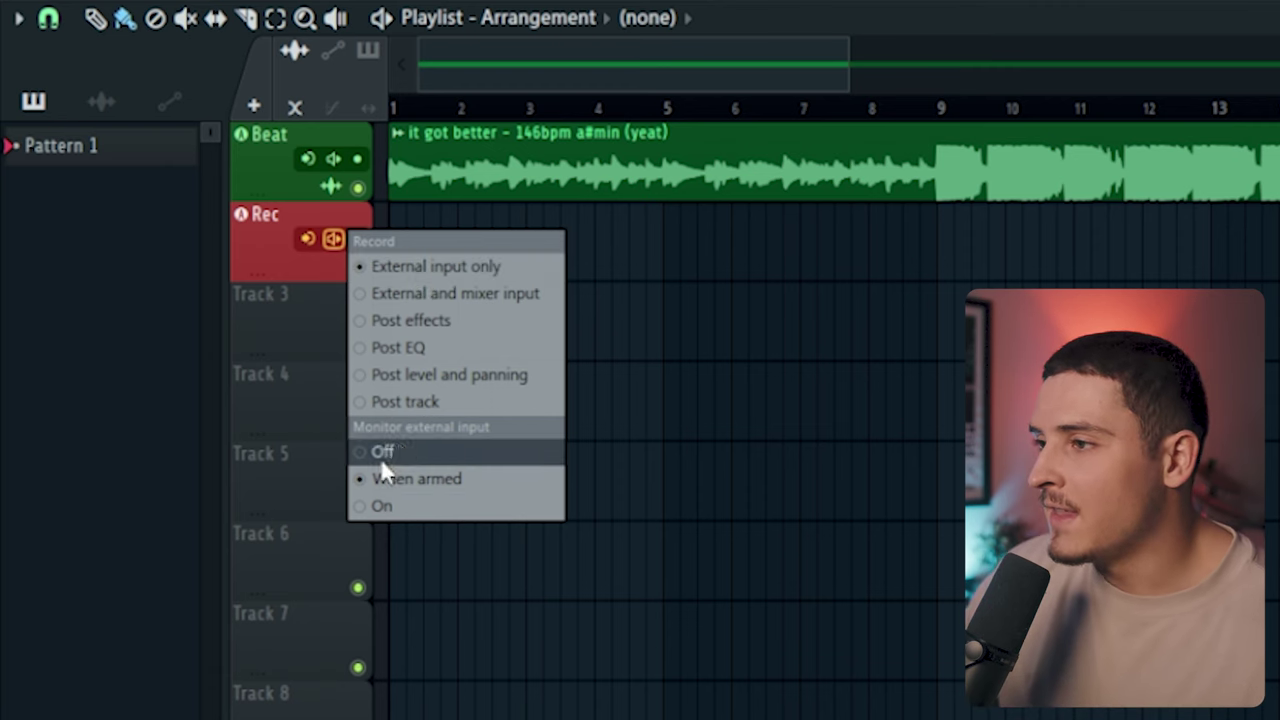
click(420, 401)
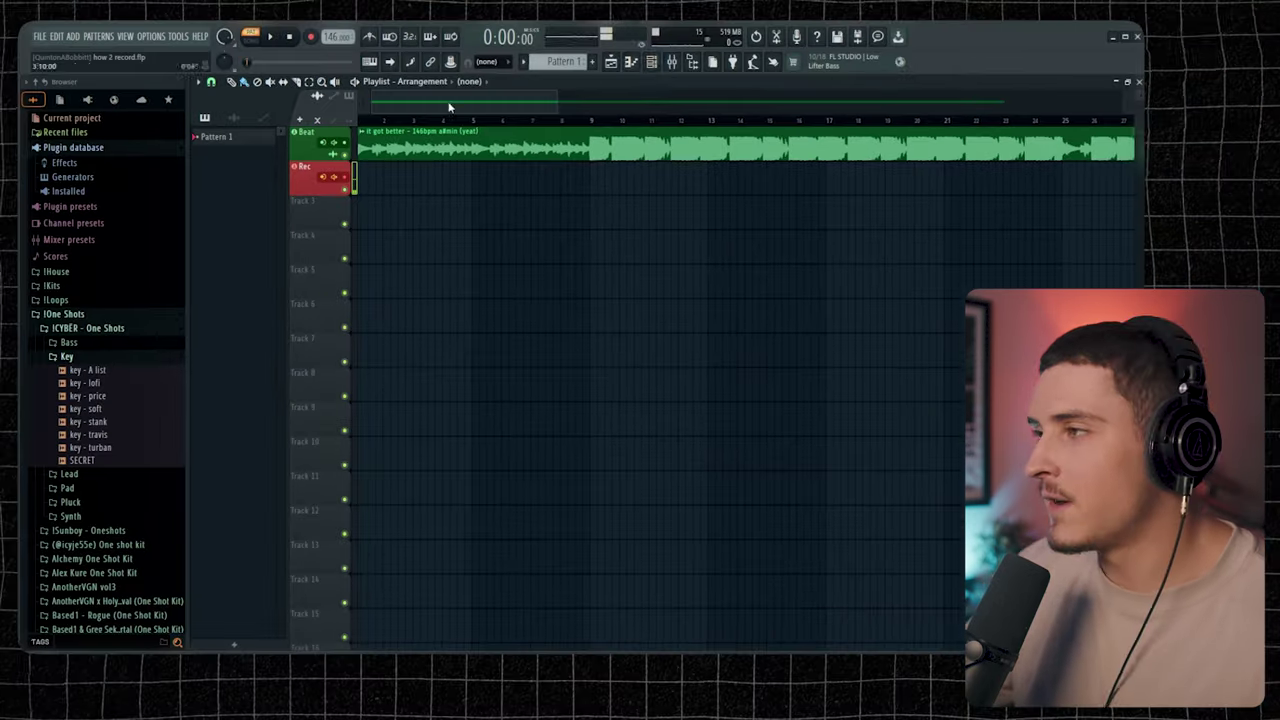
Check the Fruity Reeverb 2 on insert 4 'reverb', then select the Yeat - Lyfestyle insert
key(F9)
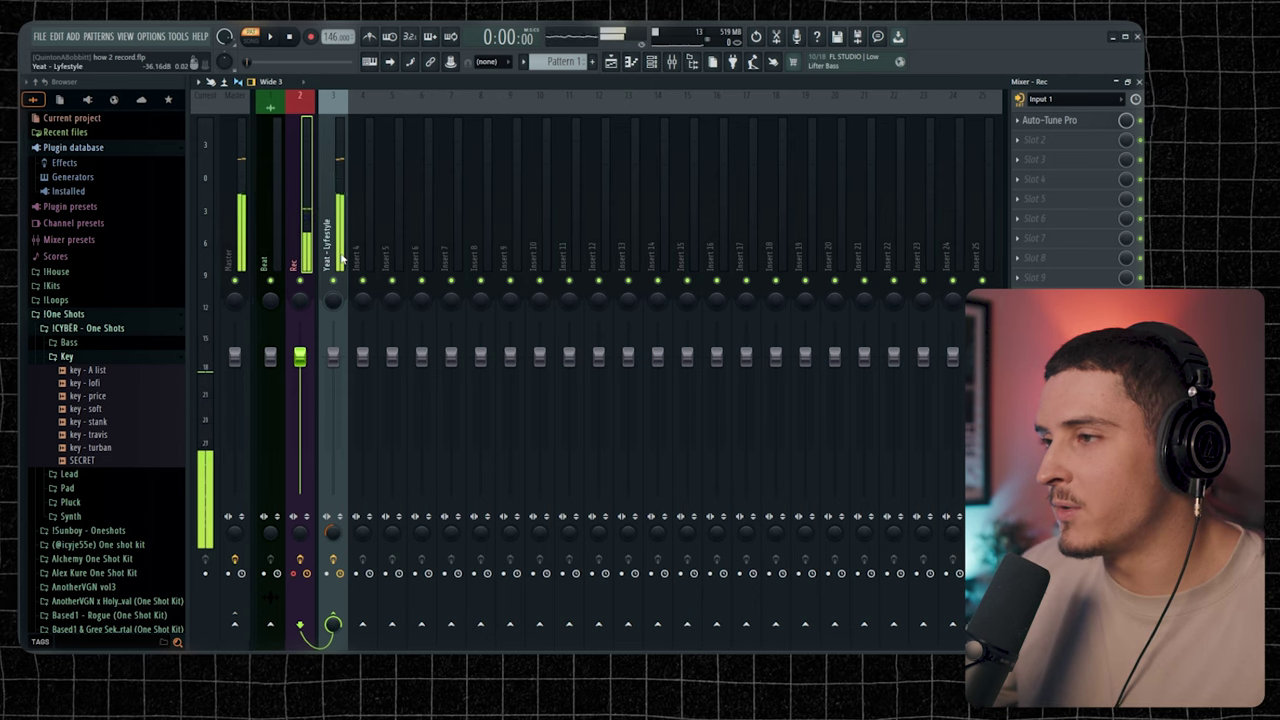
click(366, 200)
click(1048, 121)
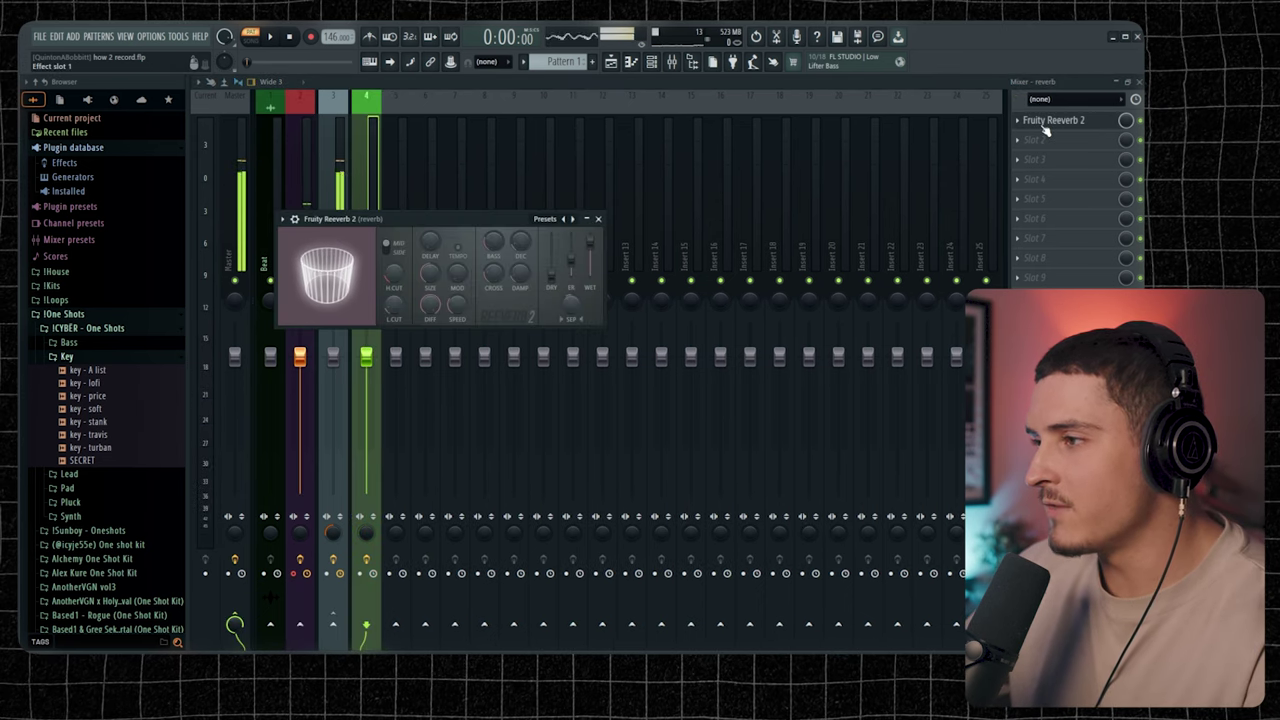
click(1045, 122)
click(333, 450)
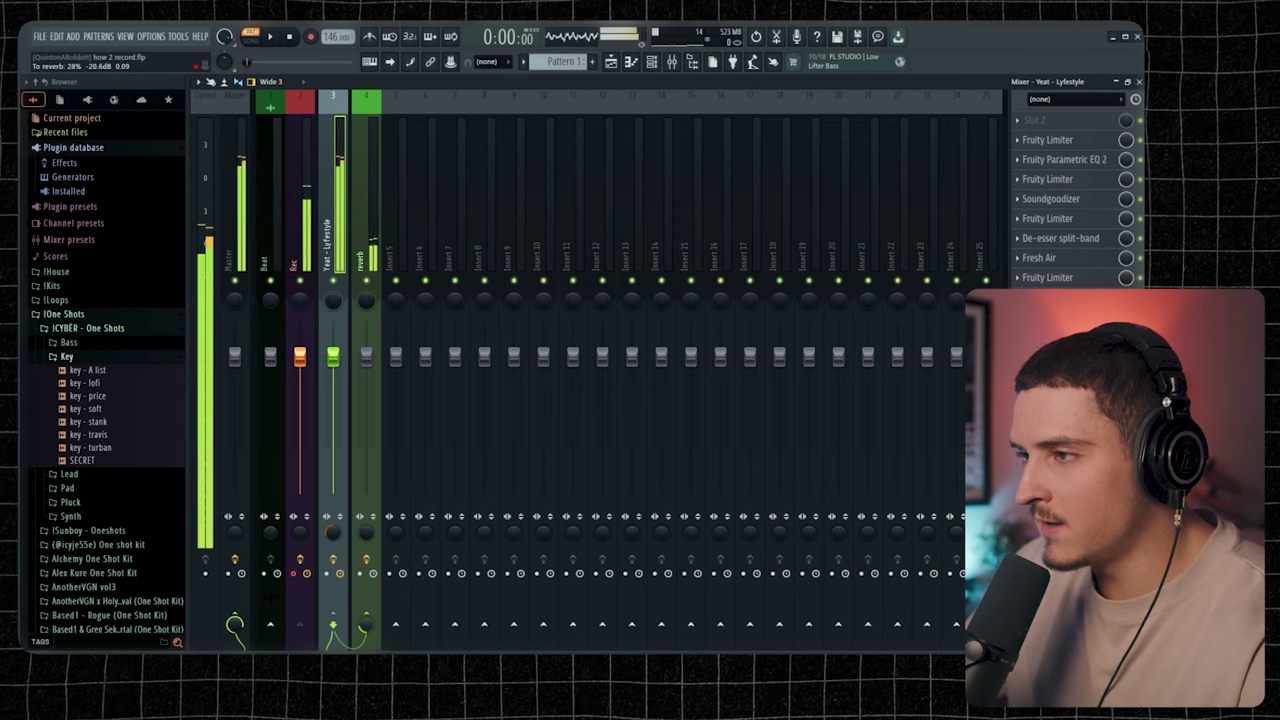
click(611, 62)
Review the recording options and set the song position to bar 5 for the first take
key(F9)
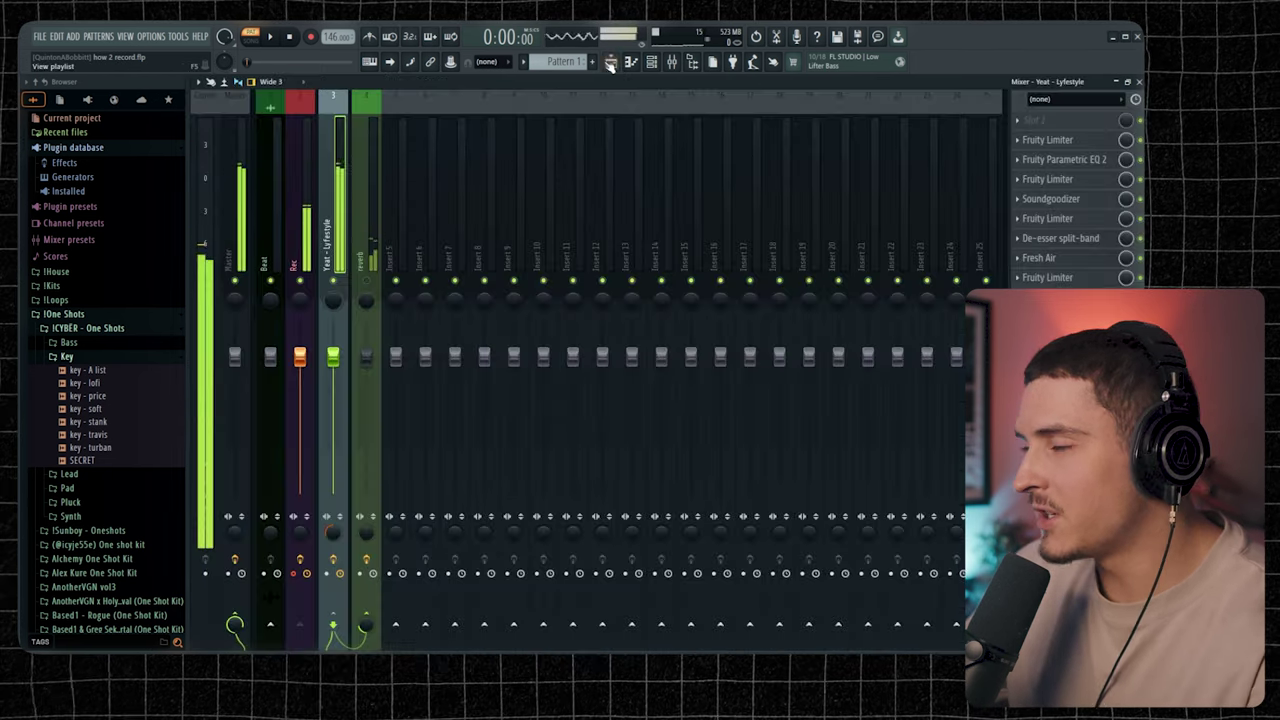
key(F9)
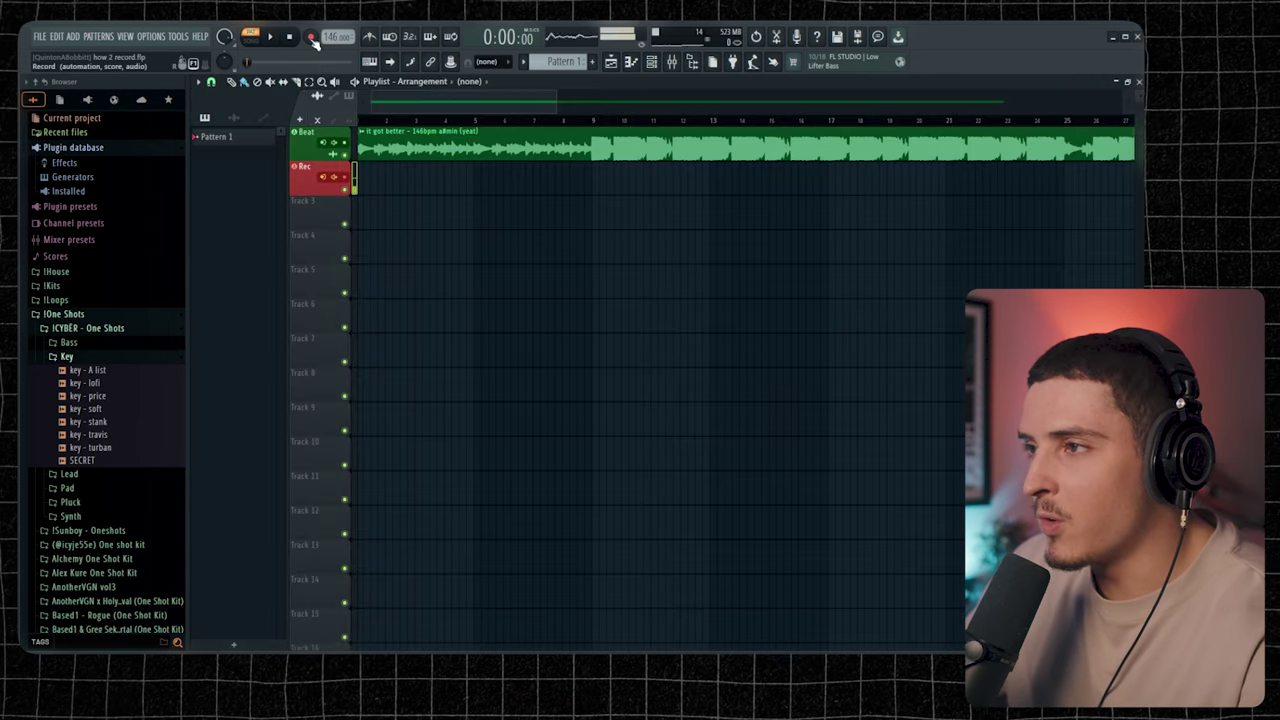
right_click(312, 38)
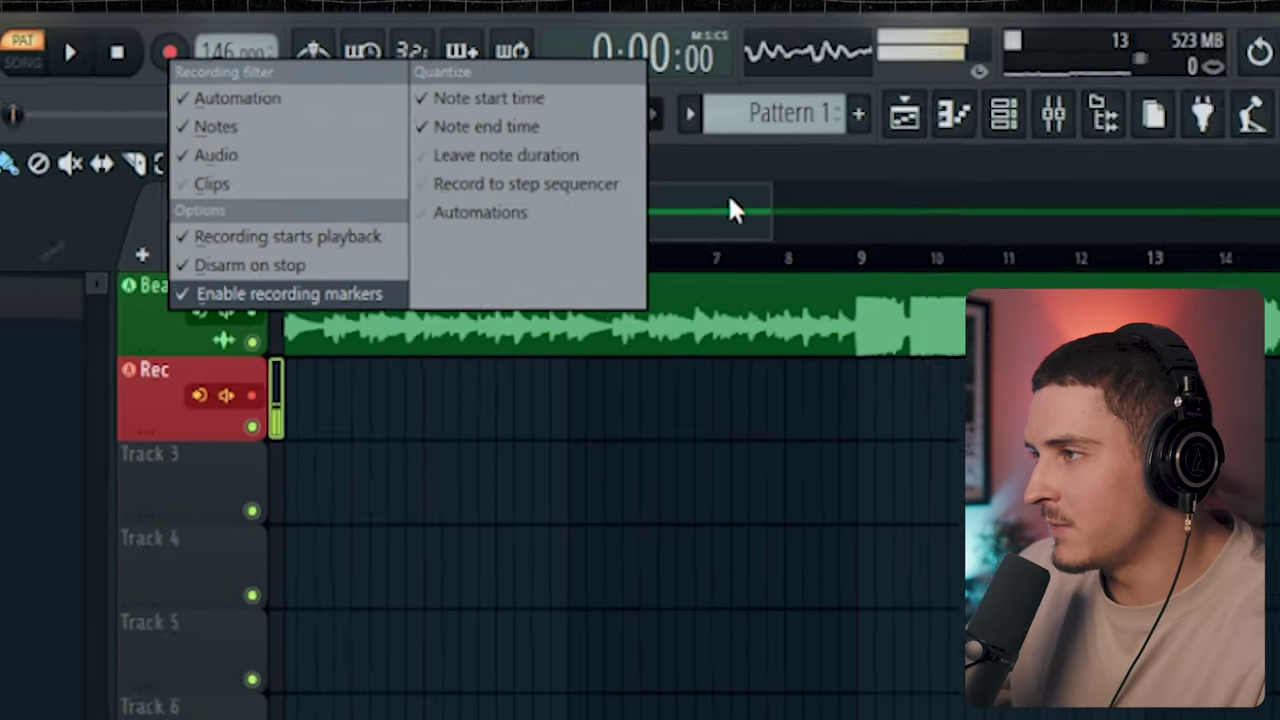
click(782, 218)
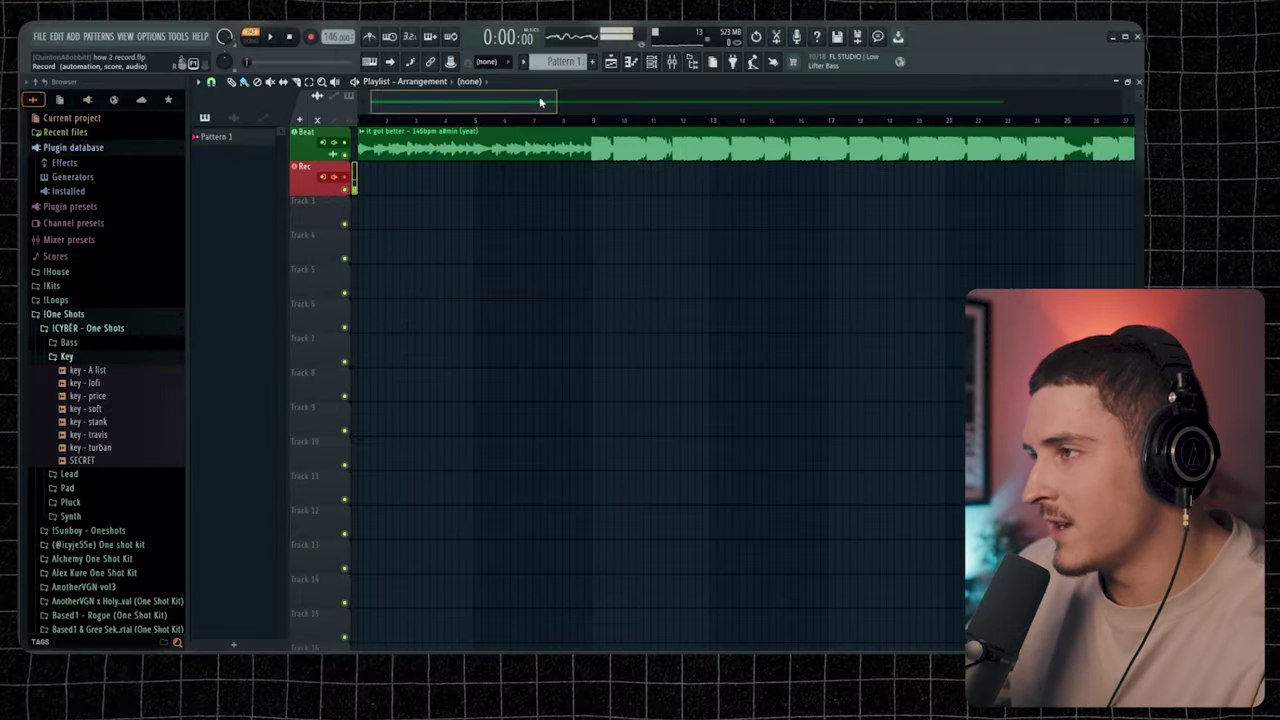
click(480, 123)
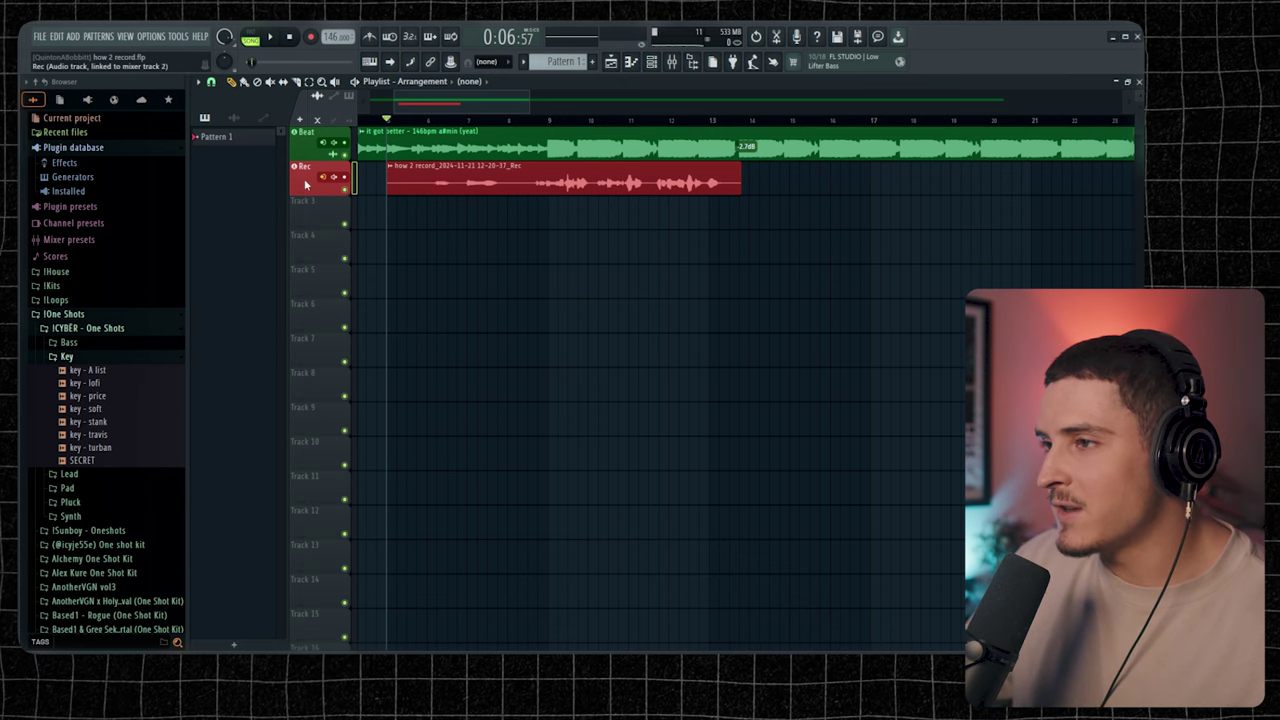
click(671, 61)
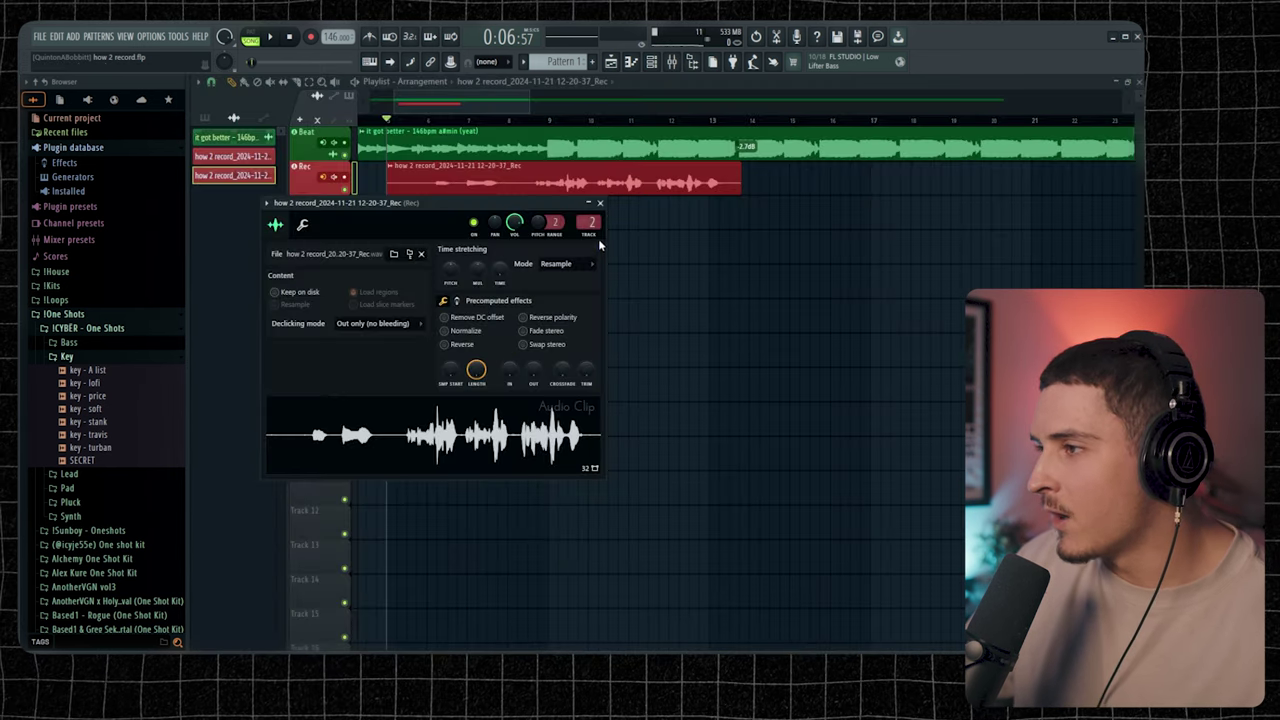
click(600, 203)
click(668, 62)
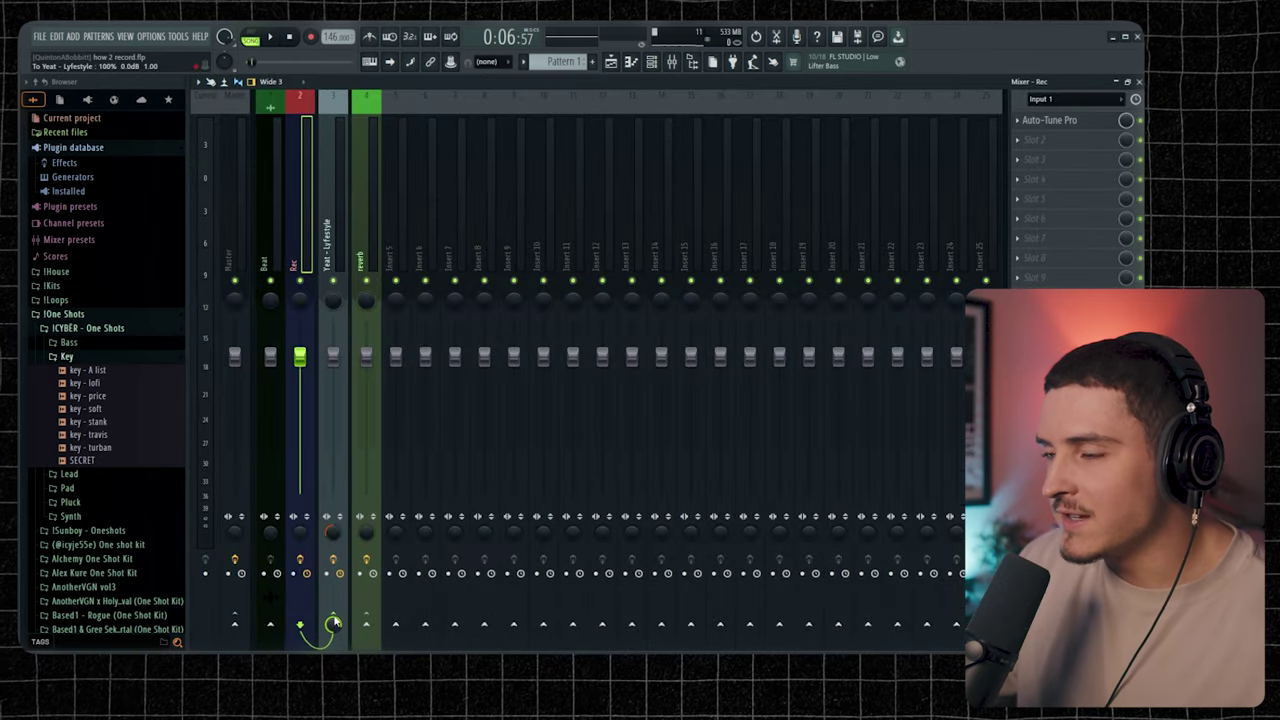
click(611, 62)
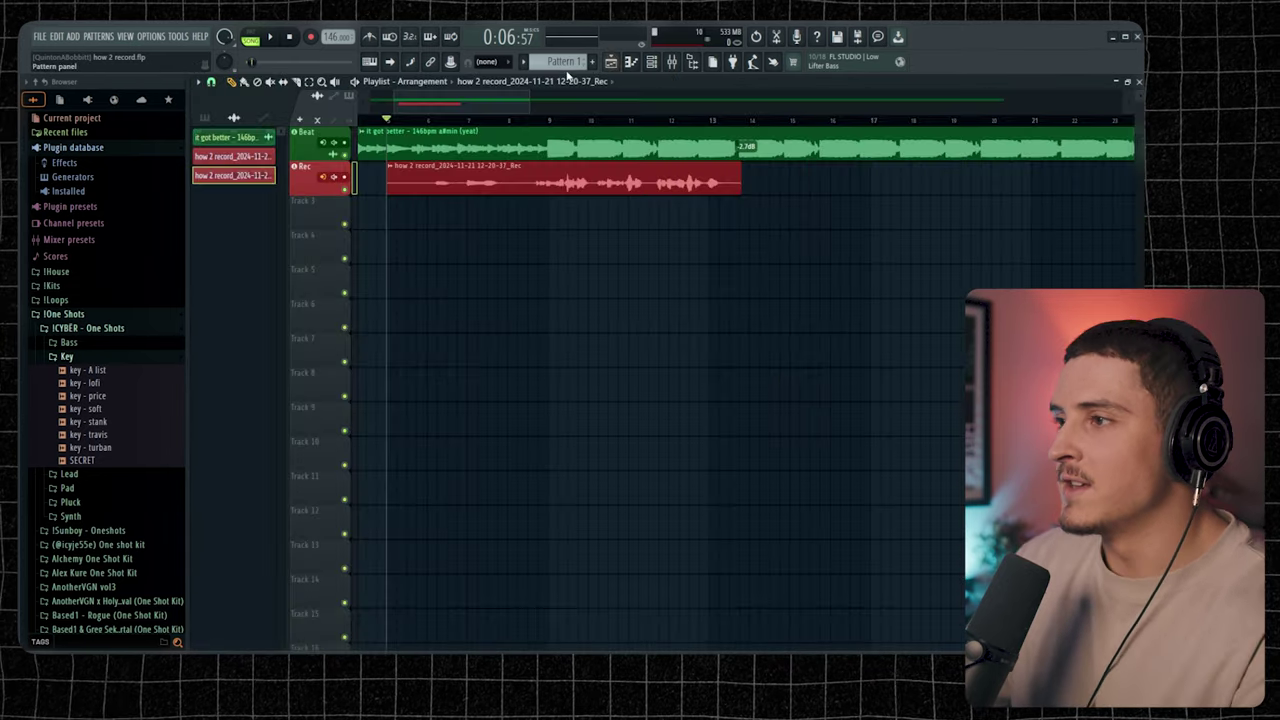
key(space)
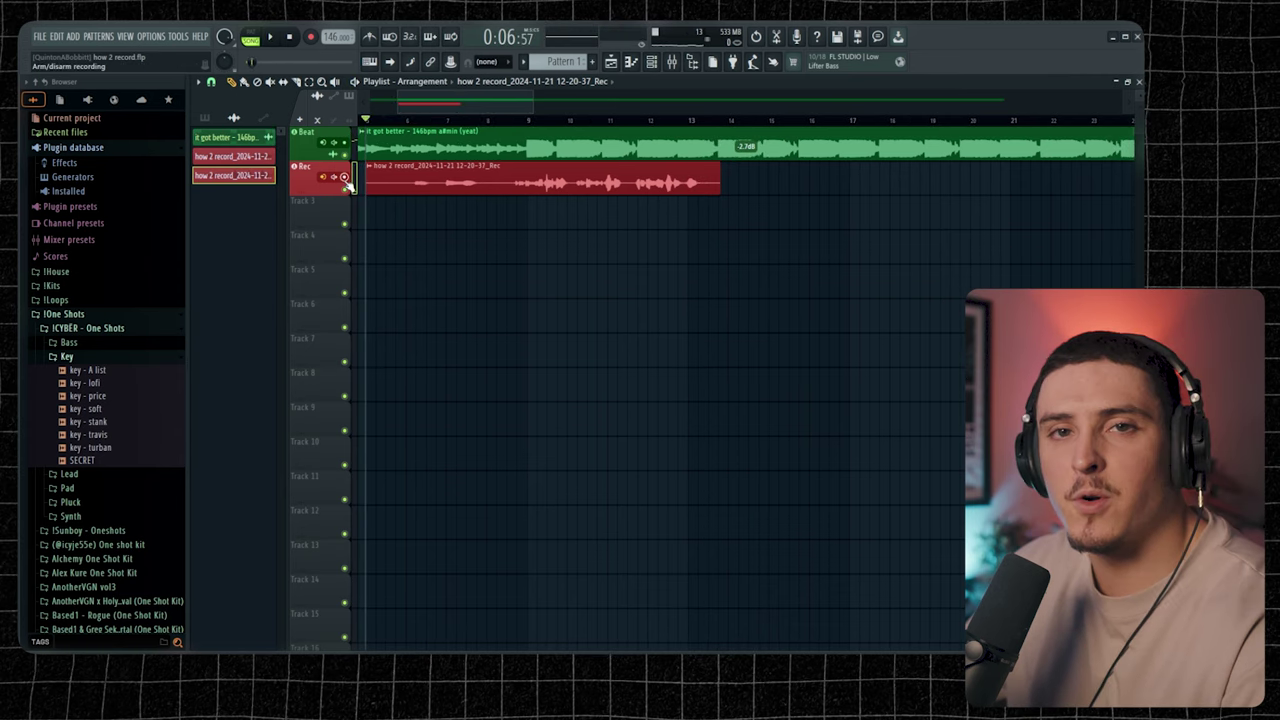
Clone the Rec track to create a new Rec #2 track
click(348, 179)
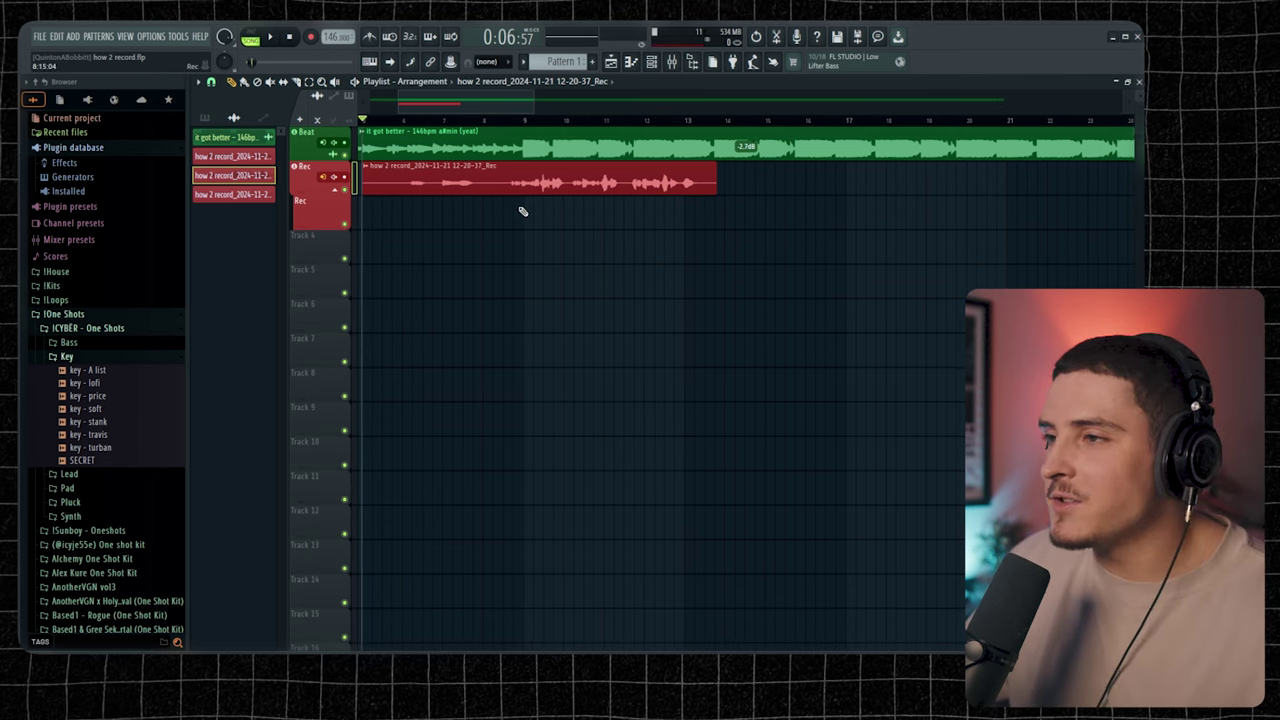
right_click(302, 182)
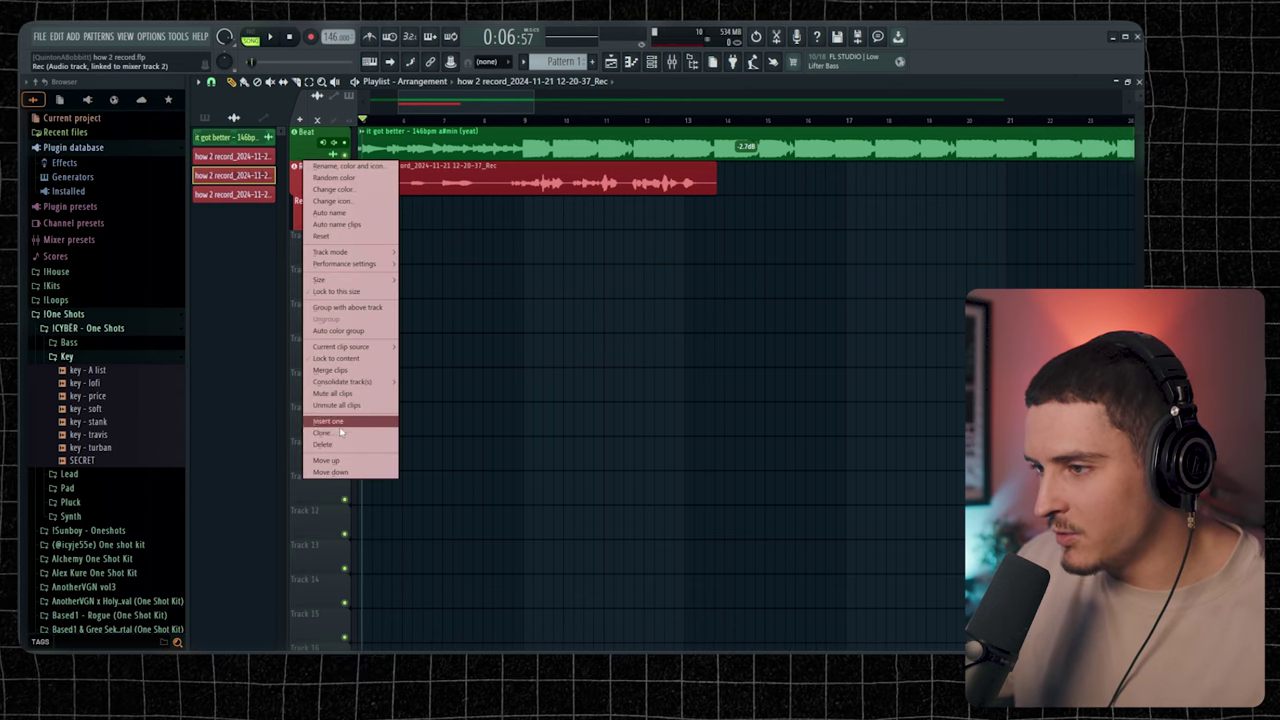
click(323, 432)
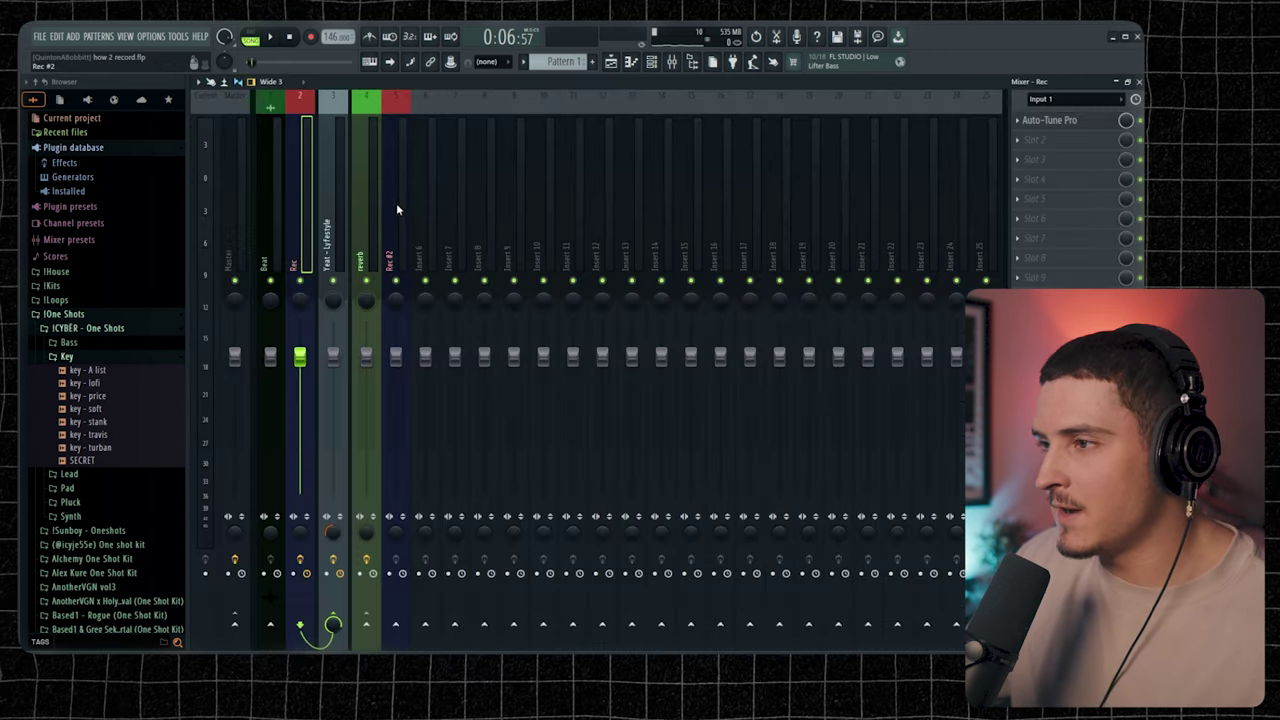
Move the Rec #2 mixer insert left so it sits beside the Rec insert
click(397, 203)
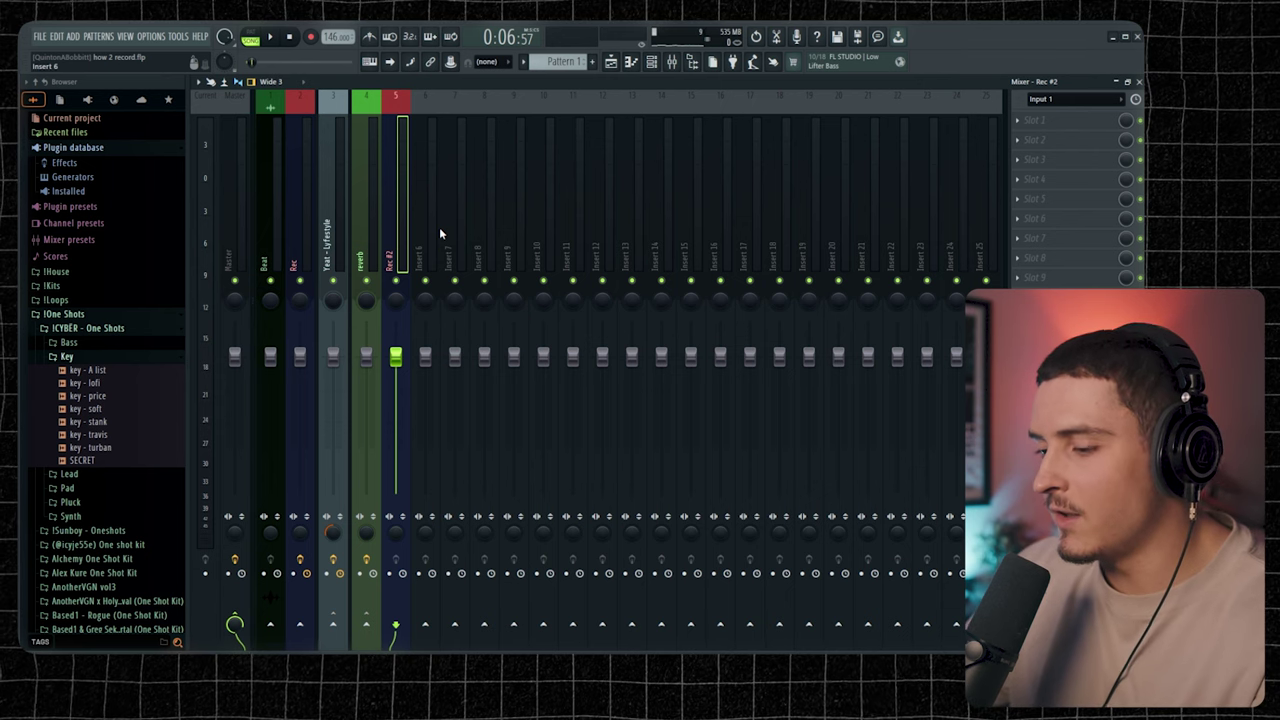
key(alt+Left)
key(alt+Left)
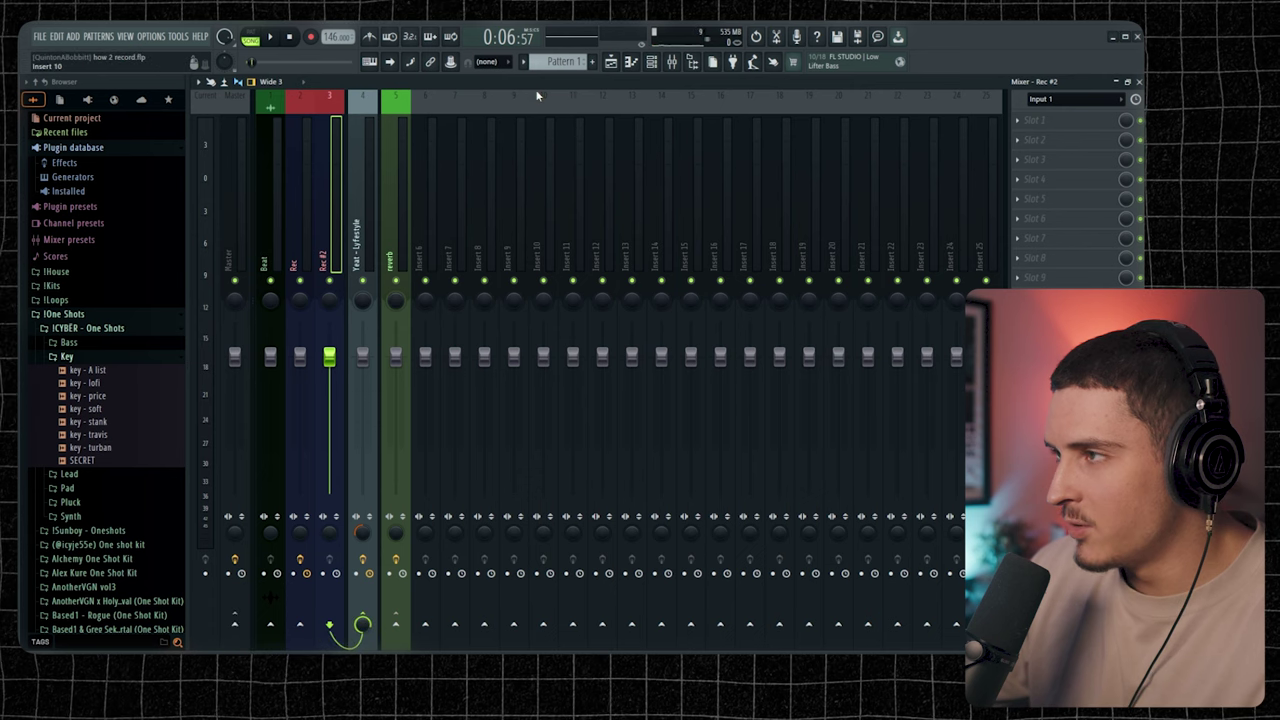
key(F5)
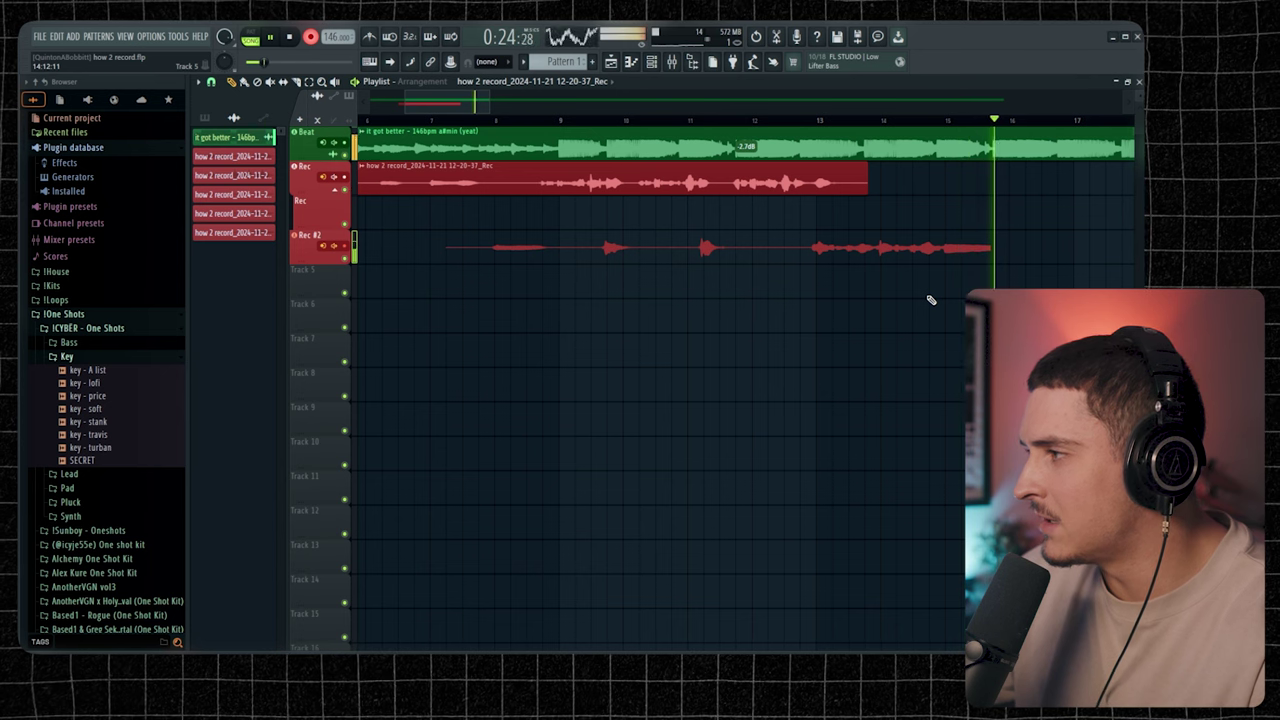
Stop recording once the second vocal take on Rec #2 spans roughly bars 7 to 17
key(space)
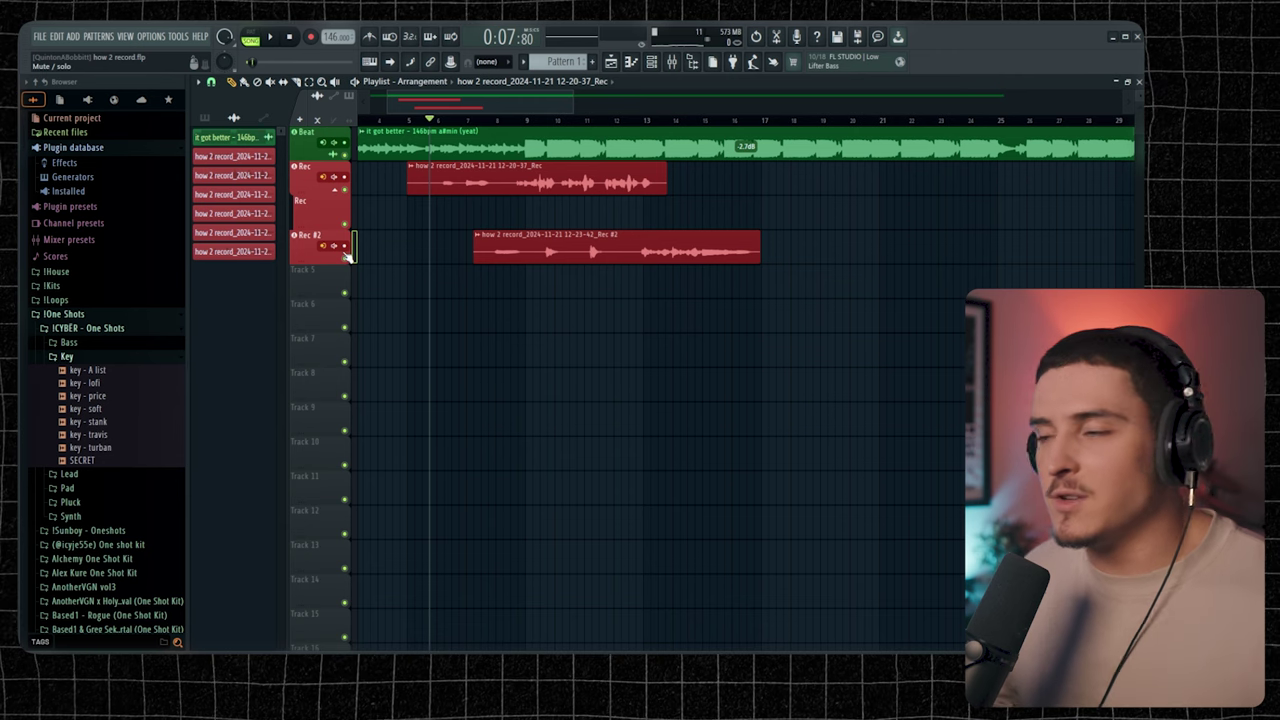
Start song playback of the beat, Rec and Rec #2 takes from the song position marker
key(space)
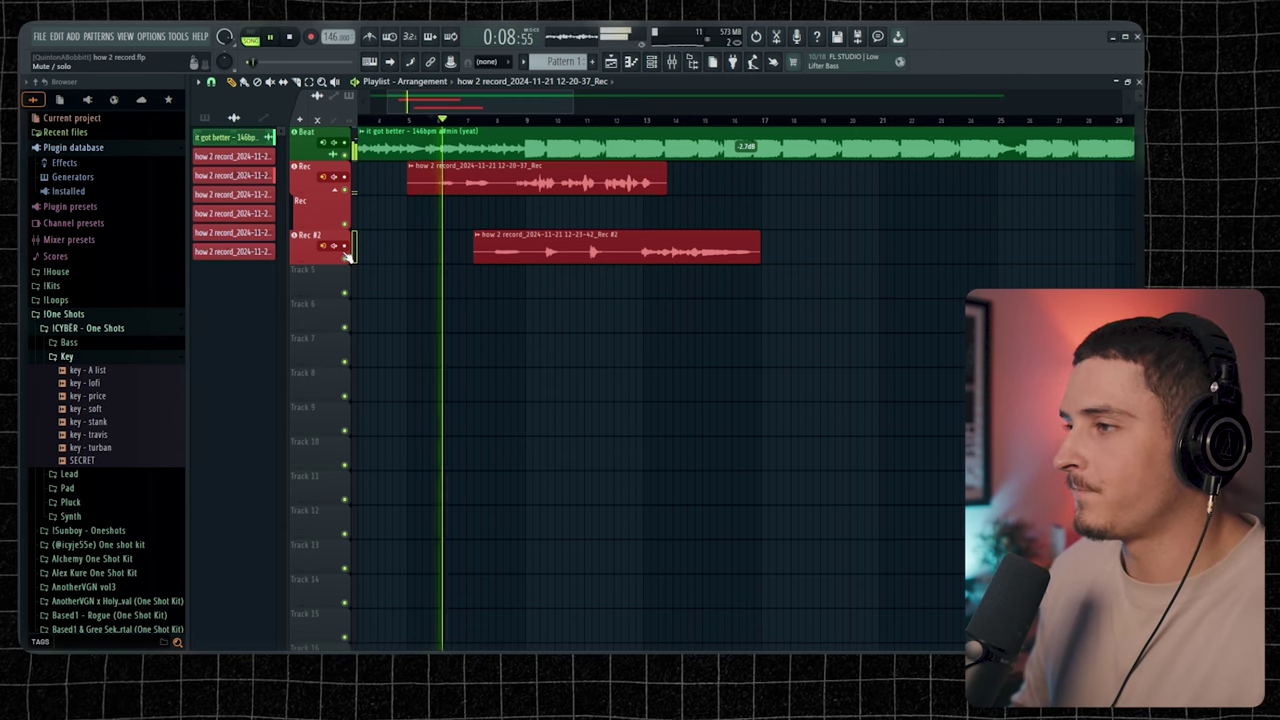